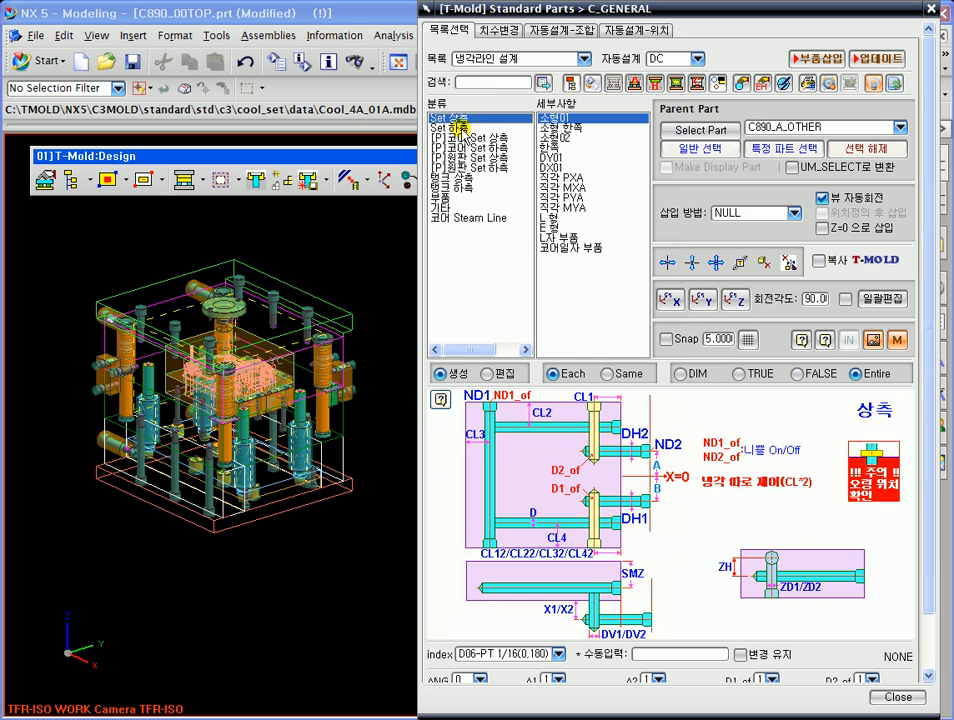
Choose the Set 하측 category in the cooling line library and leave the standard parts dialog.
left_click(461, 129)
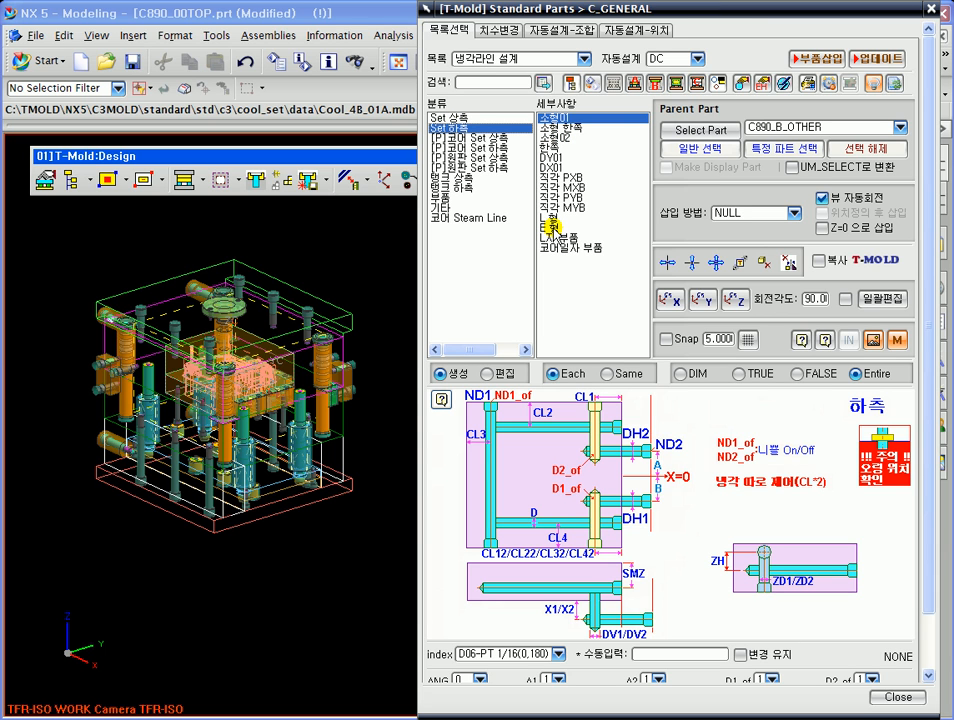
left_click(404, 288)
key("ctrl+b")
left_click(341, 424)
middle_click(385, 437)
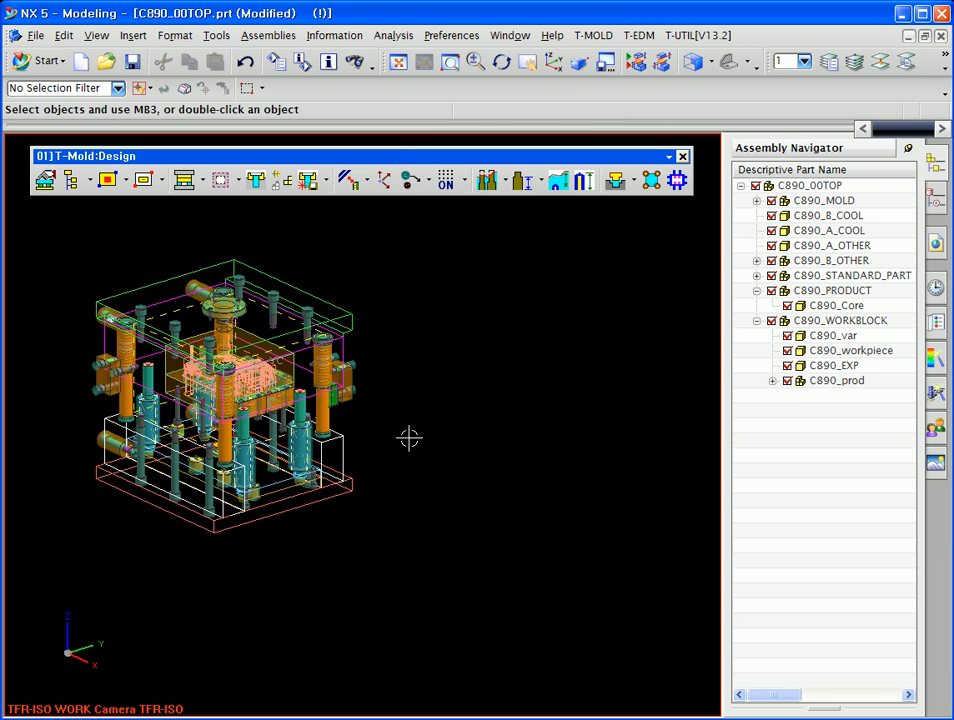
Isolate C890_Core and the C890_WORKBLOCK components together with the lower mold plate, shown as a wireframe from the top.
left_click(787, 305)
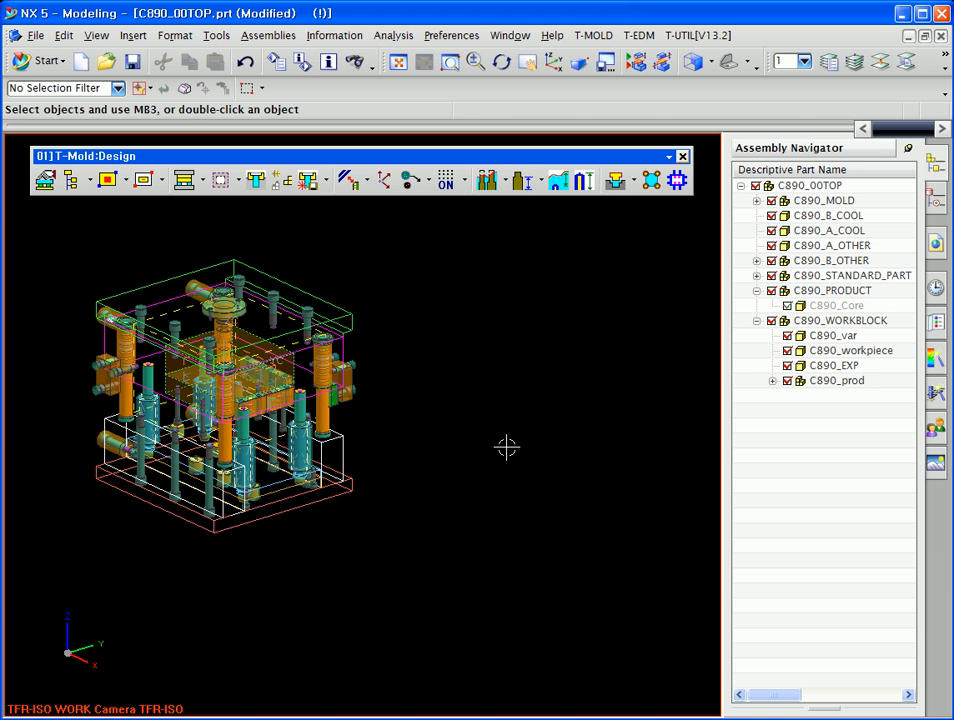
mouse_move(293, 287)
middle_mouse_down()
mouse_move(328, 311)
mouse_move(351, 294)
mouse_move(354, 329)
mouse_move(346, 312)
middle_mouse_up()
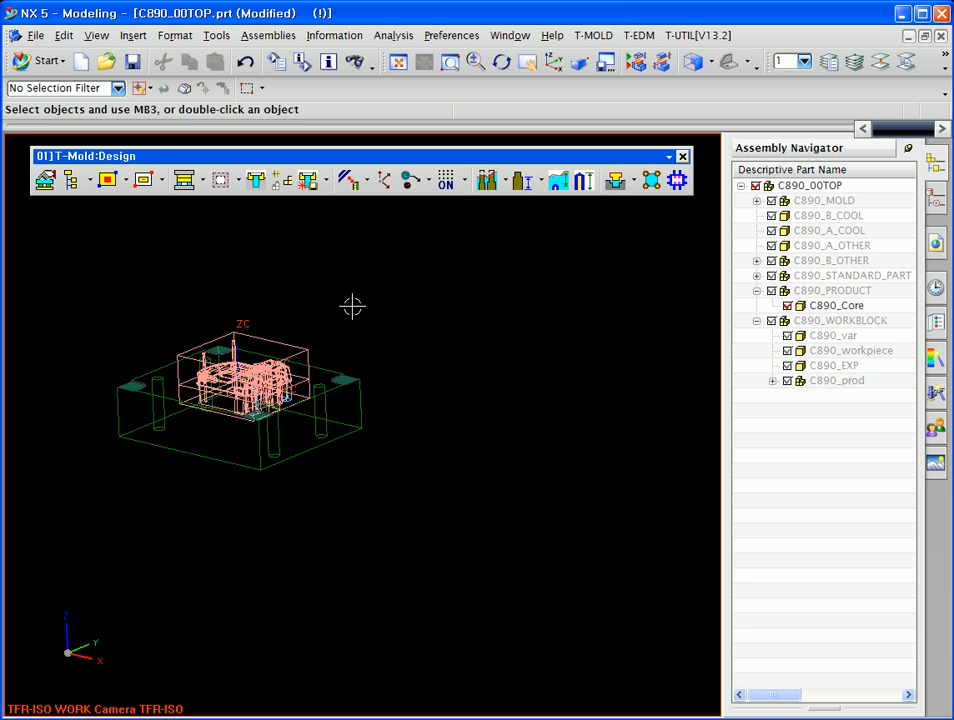
double_click(774, 322)
mouse_move(403, 356)
middle_mouse_down()
mouse_move(417, 336)
mouse_move(454, 341)
mouse_move(451, 400)
middle_mouse_up()
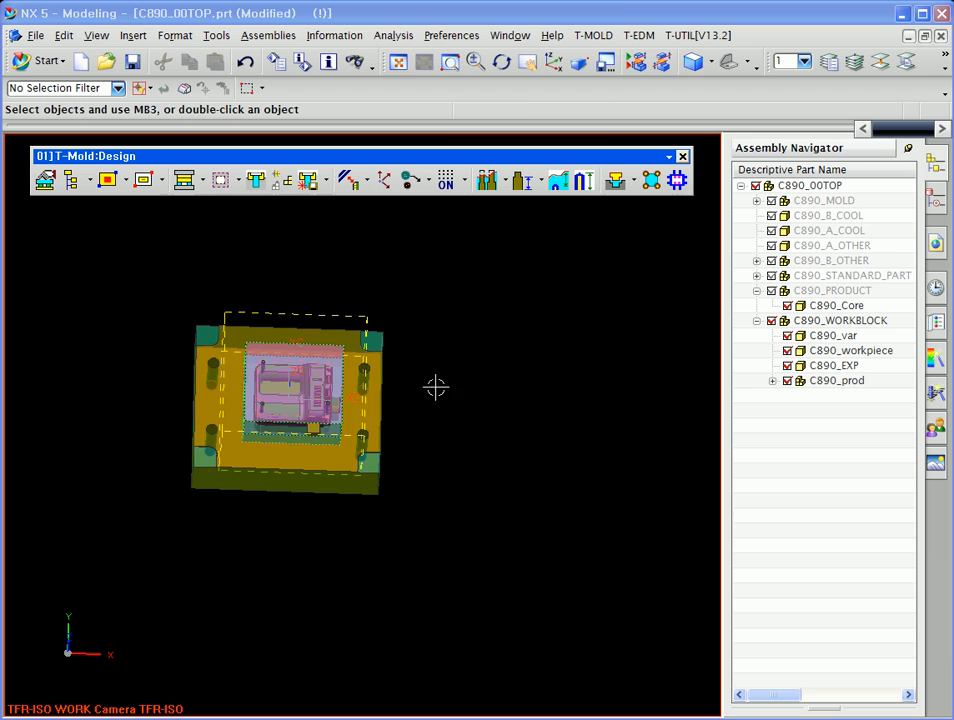
middle_click_drag(451, 319, 447, 373)
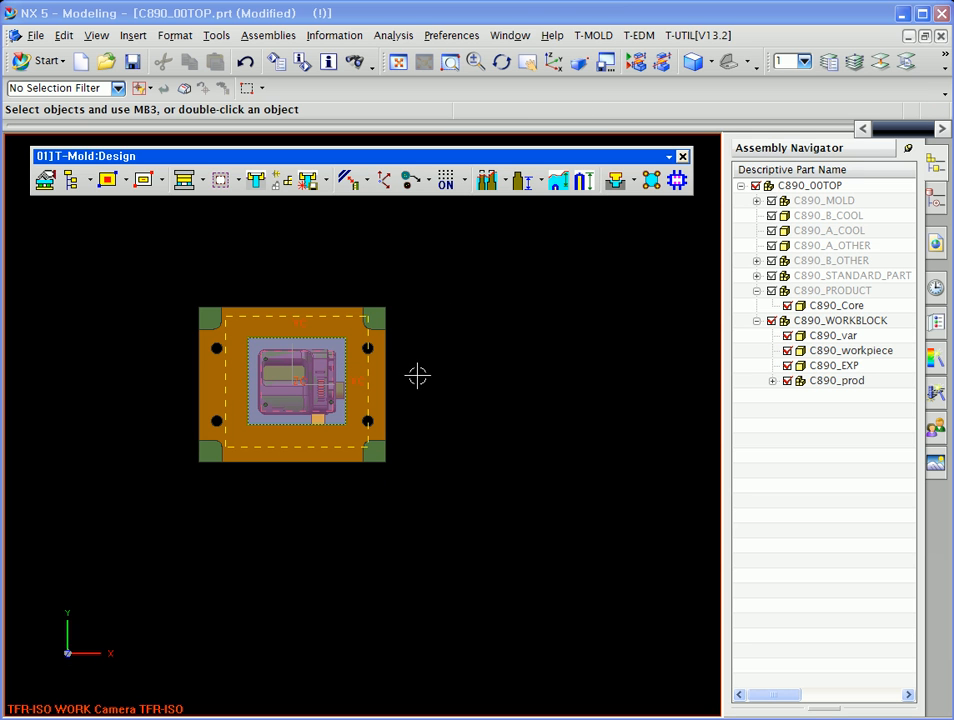
key("w")
middle_click_drag(421, 330, 399, 382, "ctrl")
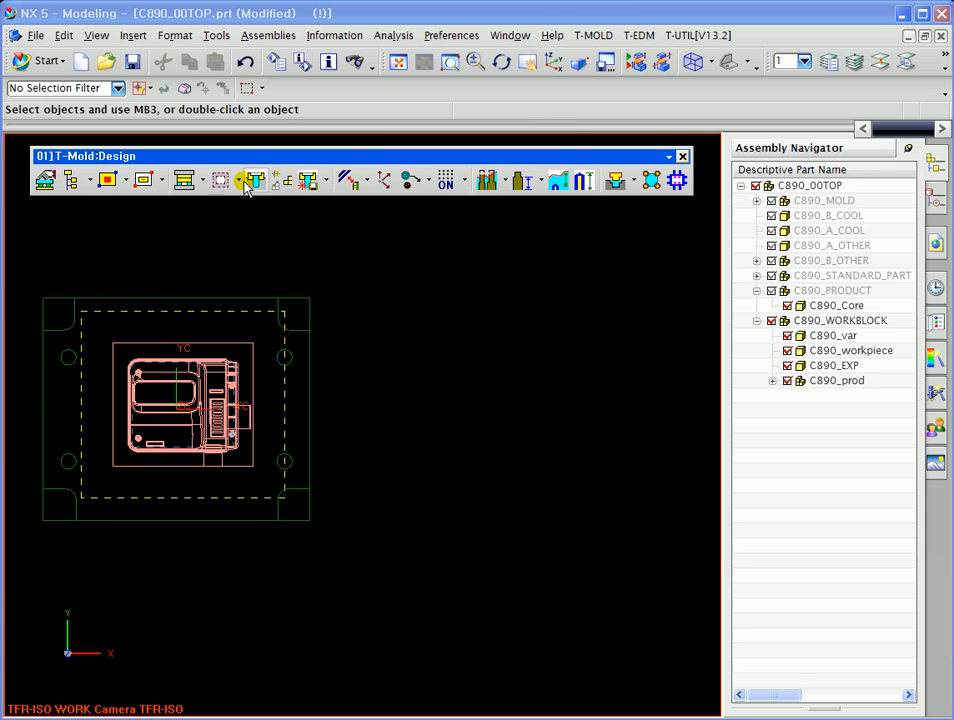
Open the standard parts library and compare the diagrams of the Set 하측 layouts, including 소형 한쪽, 소형02, 한쪽, DY01 and 직각 MXB.
left_click(250, 183)
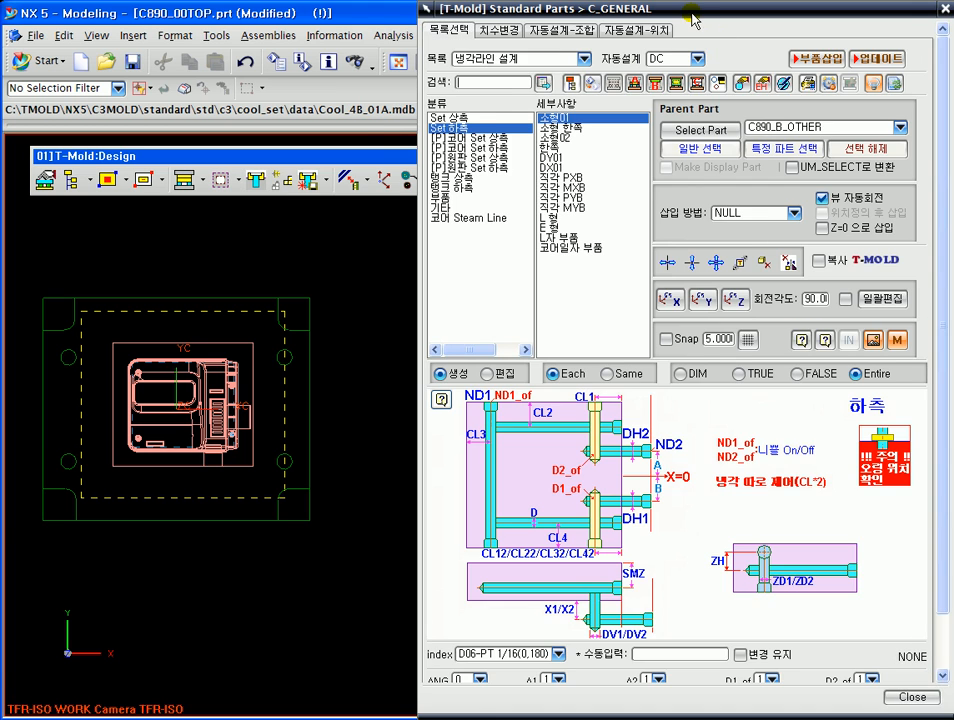
left_click_drag(693, 20, 660, 20)
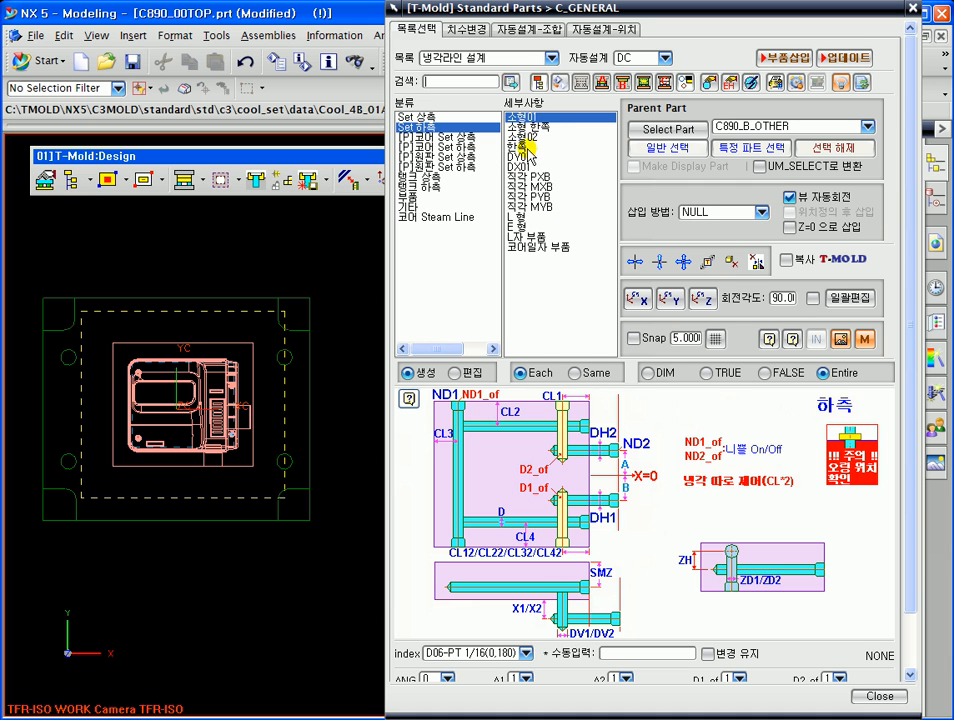
left_click(535, 127)
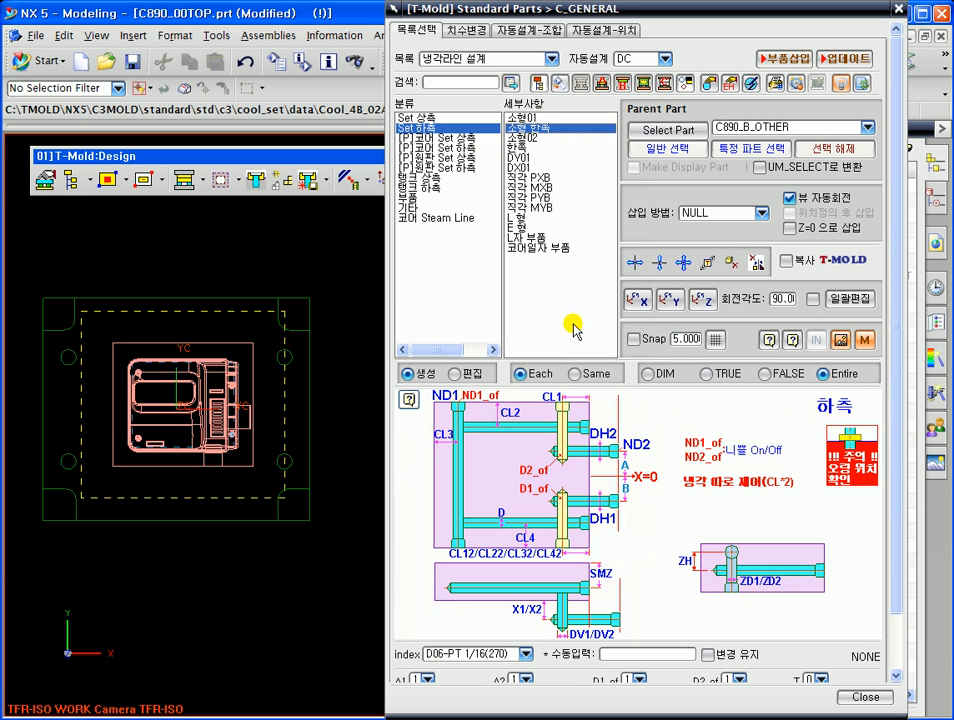
left_click(533, 140)
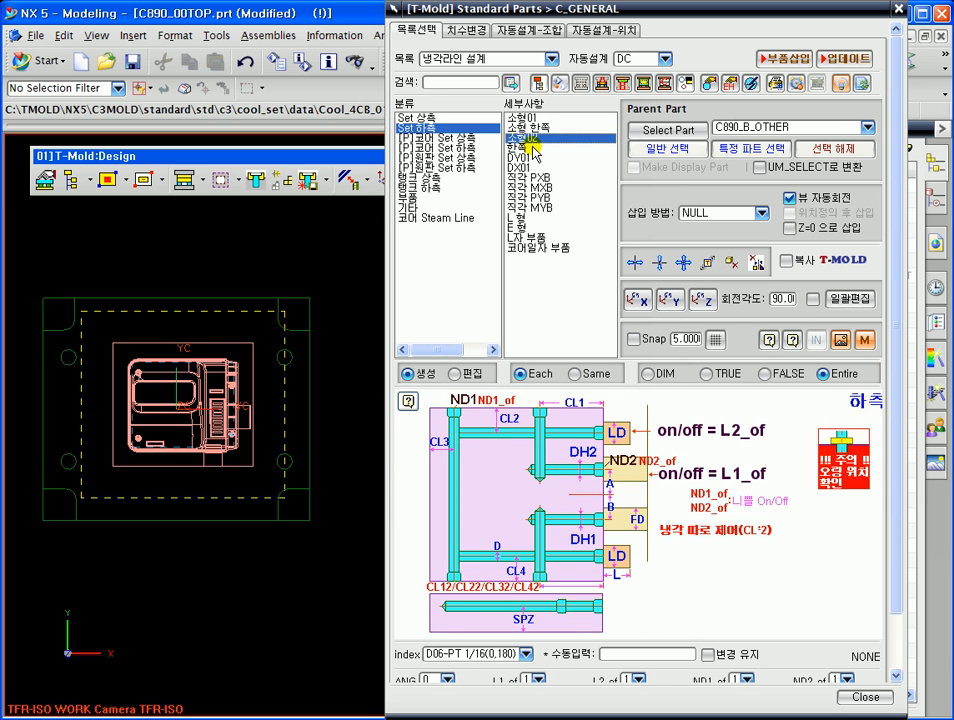
left_click(533, 147)
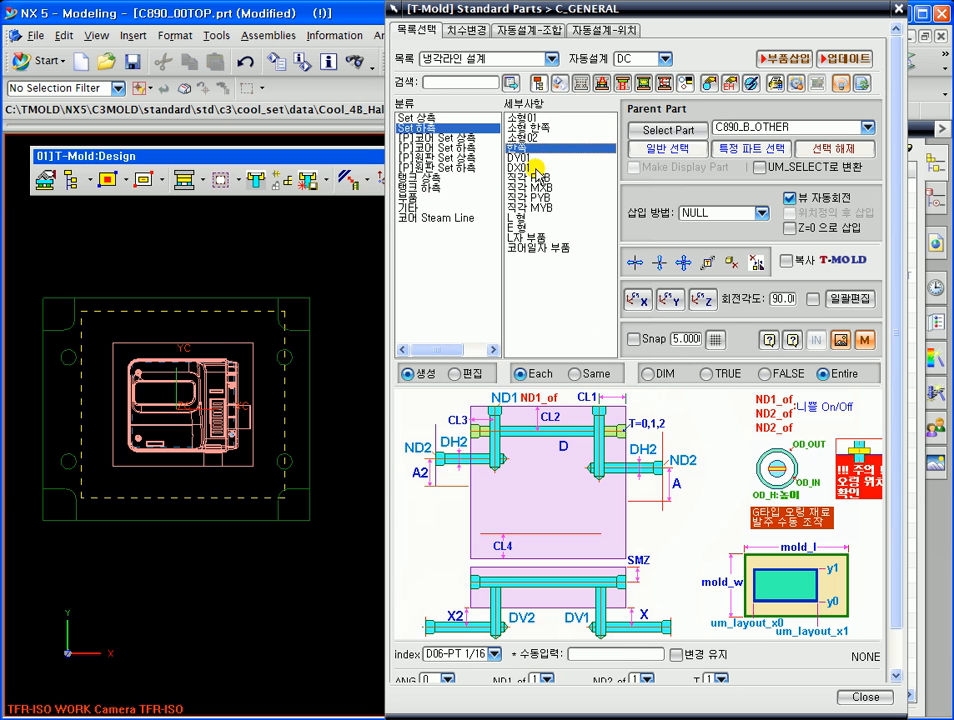
left_click(520, 177)
left_click(533, 187)
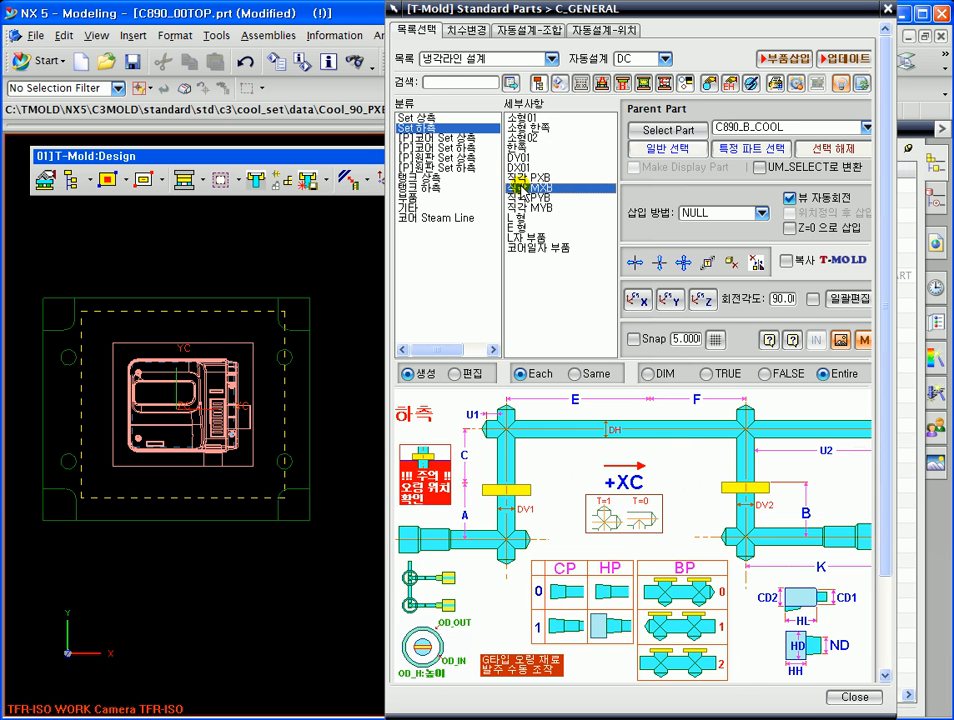
left_click(522, 197)
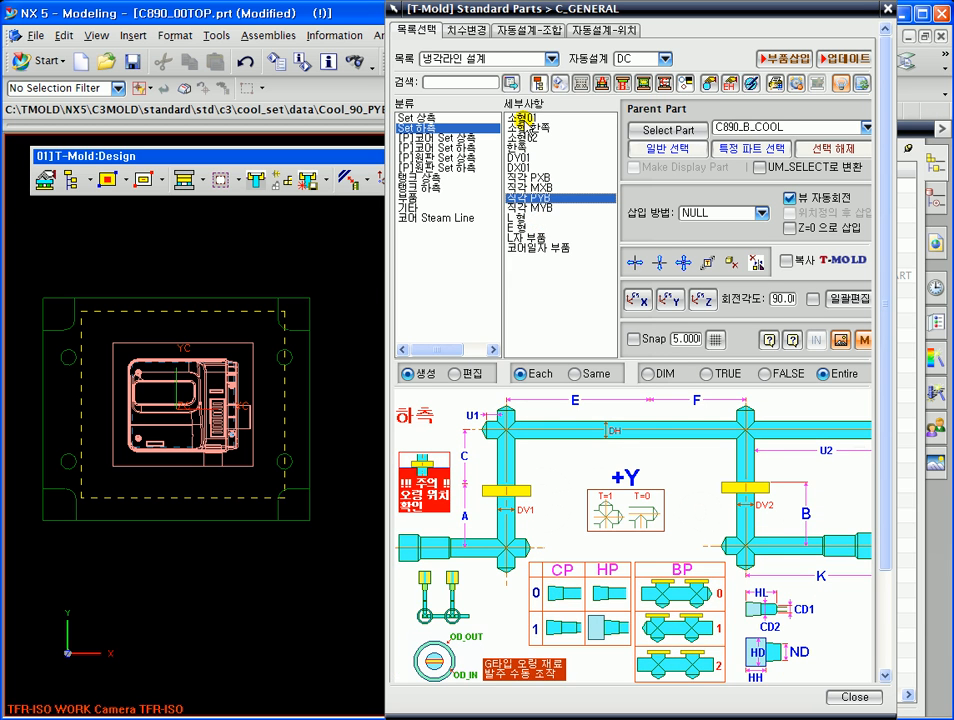
left_click(520, 117)
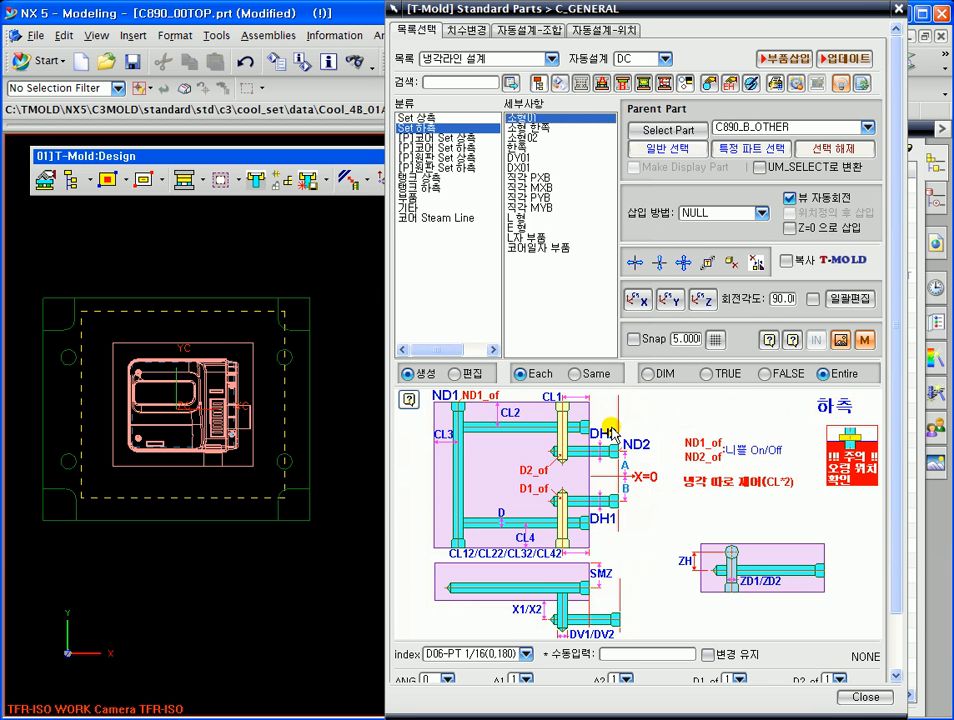
left_click(518, 157)
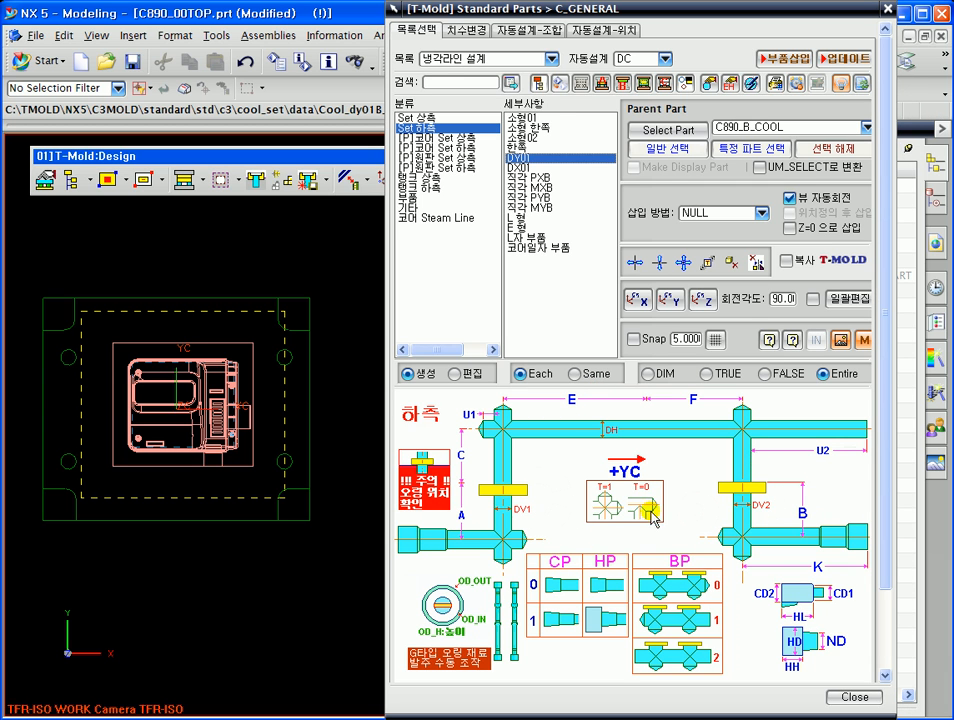
left_click(540, 187)
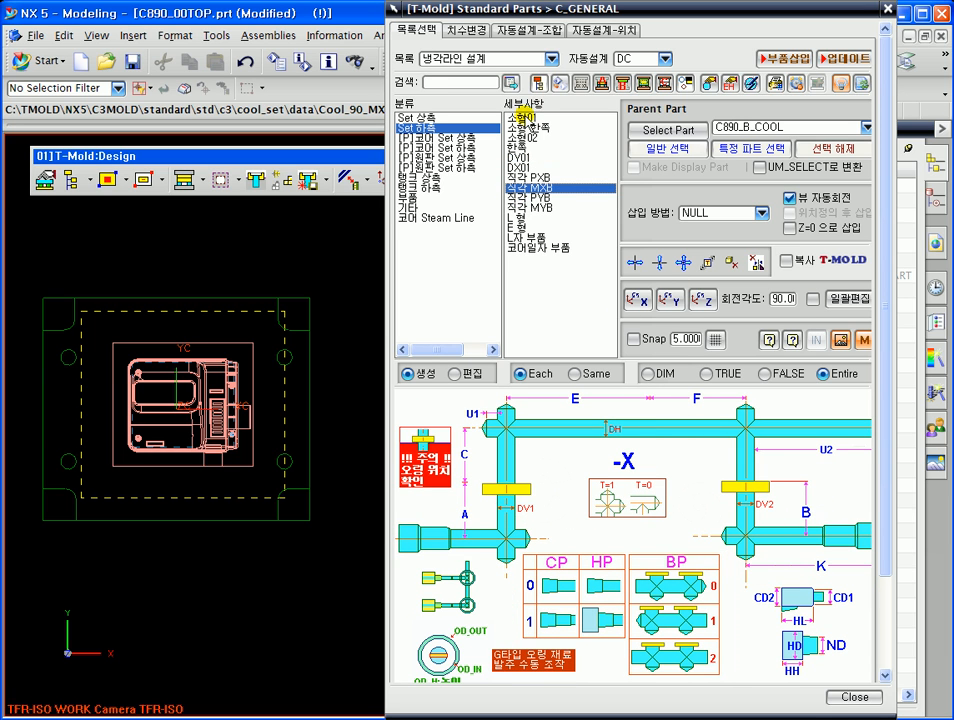
Insert the 소형01 cooling line set from Set 하측 with index D10-PT 1/4(0,180).
left_click(521, 117)
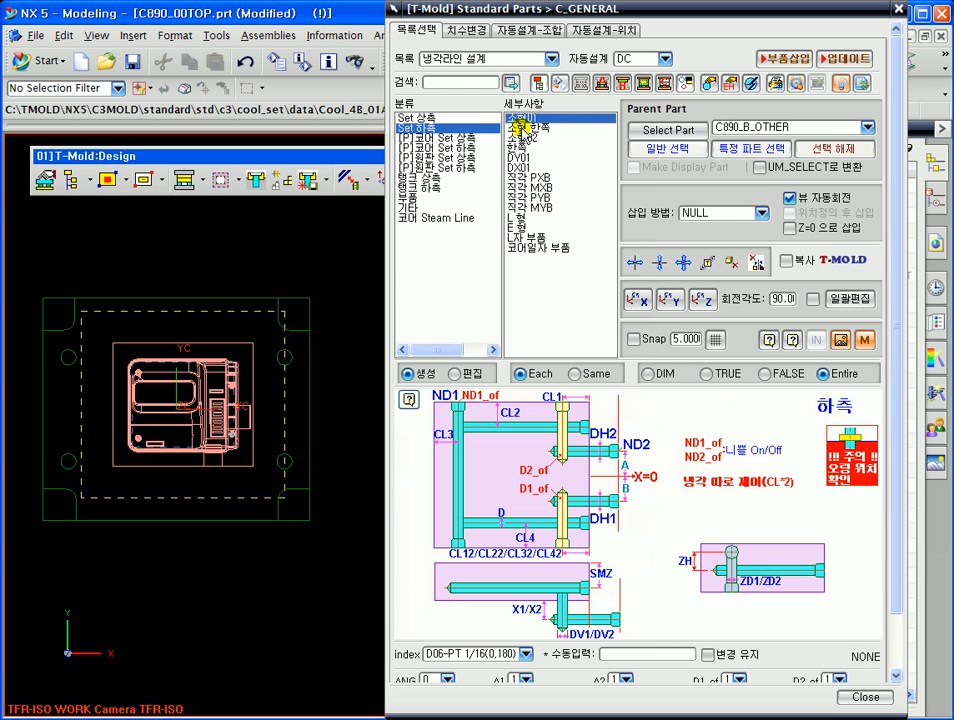
left_click_drag(527, 8, 480, 12)
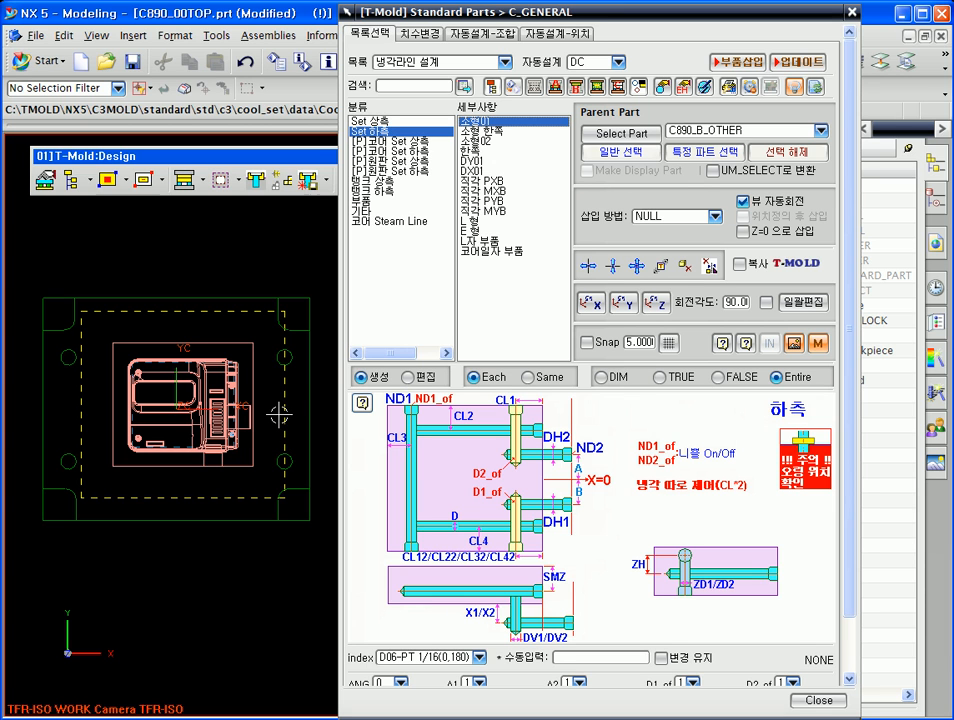
mouse_move(286, 379)
middle_mouse_down("ctrl")
mouse_move(279, 398)
mouse_move(292, 375)
mouse_move(292, 385)
middle_mouse_up("ctrl")
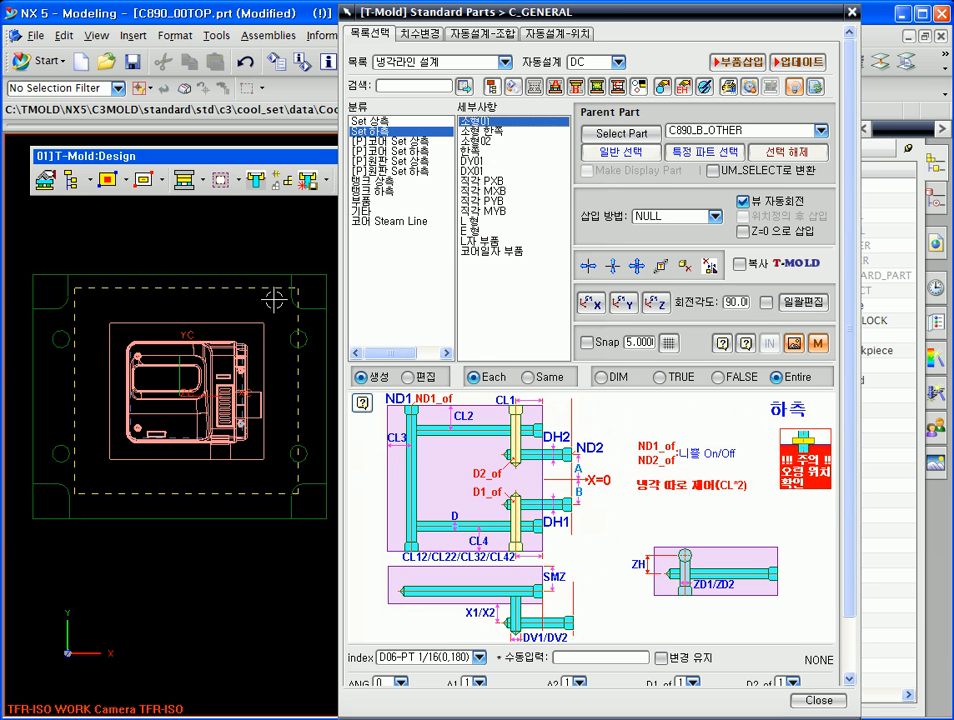
left_click(449, 661)
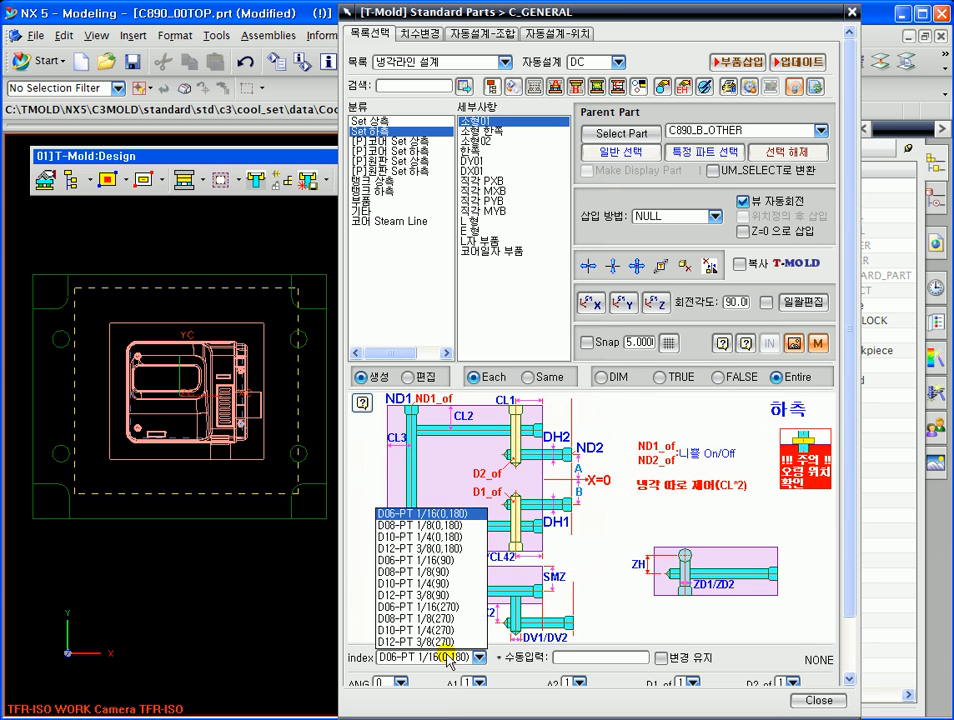
left_click(400, 537)
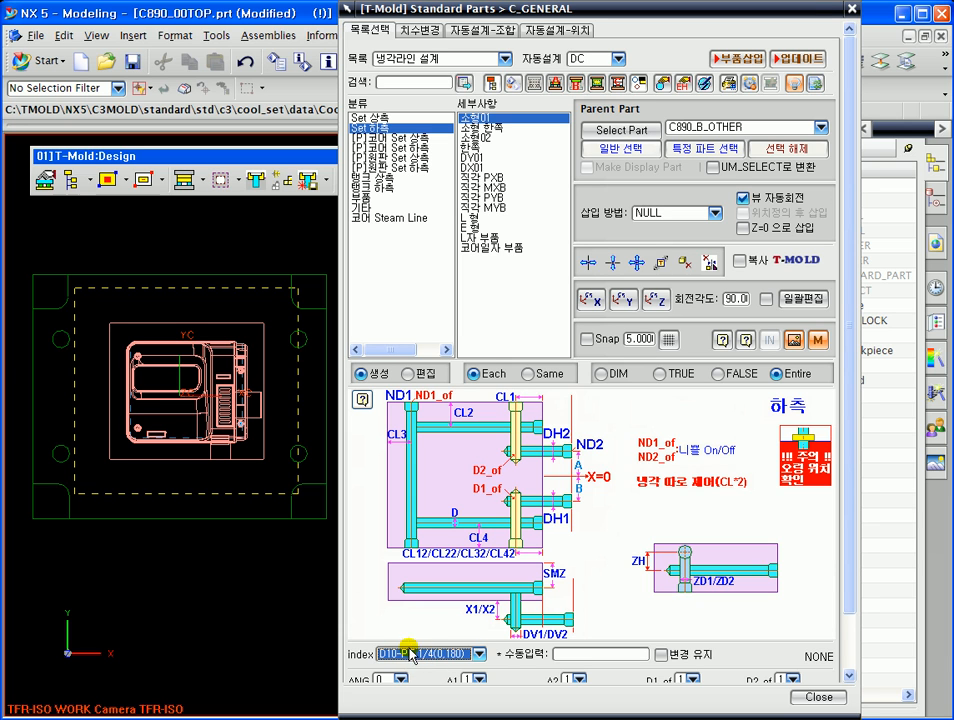
left_click(739, 58)
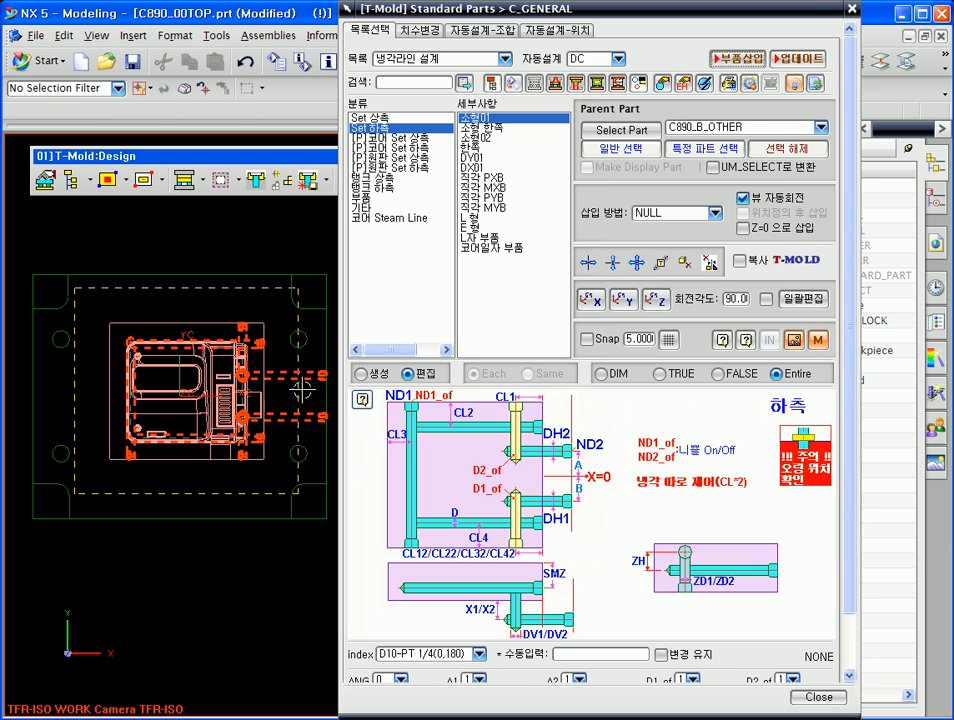
Examine the inserted cooling lines from the top and front, checking the plugs, O-rings and the vertical drop into the plate.
left_click_drag(404, 17, 510, 61)
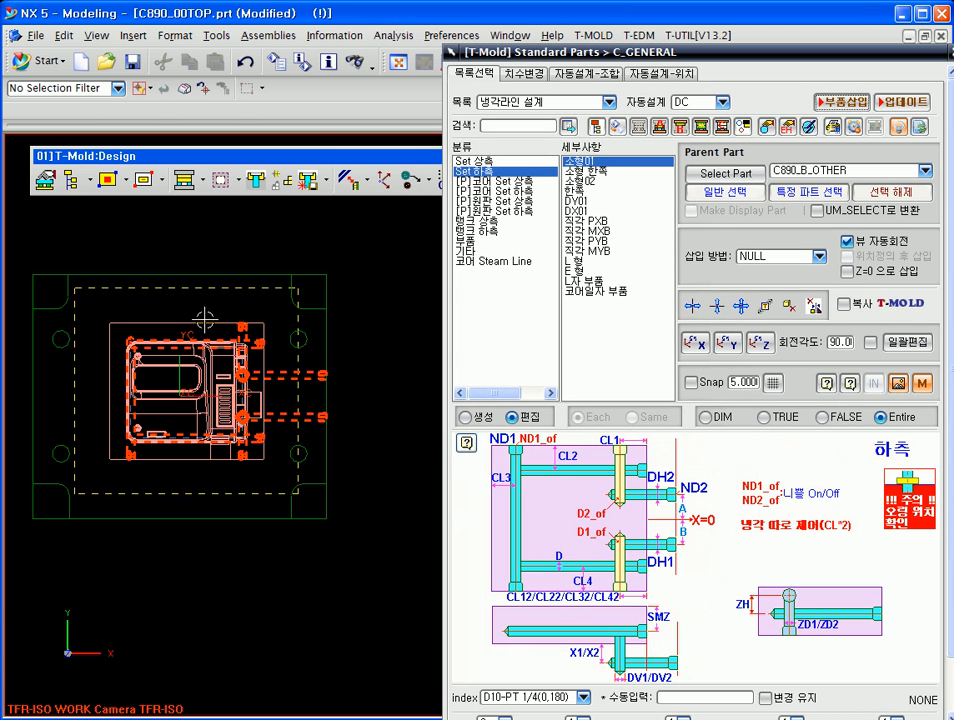
scroll(230, 443, "up", 2)
scroll(334, 480, "up", 2)
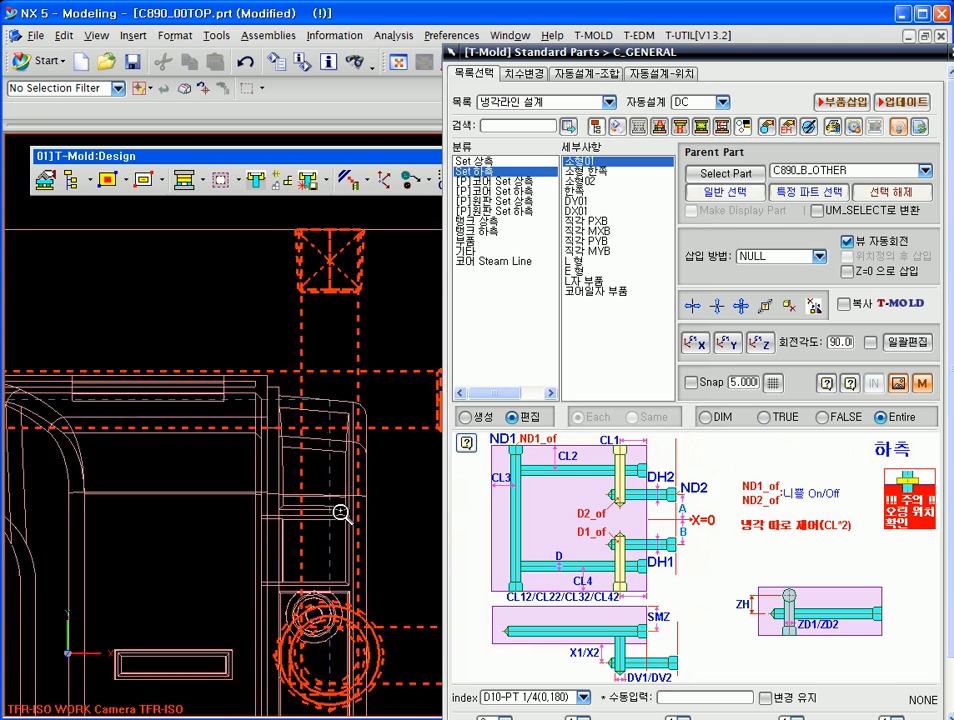
scroll(314, 505, "down", 5)
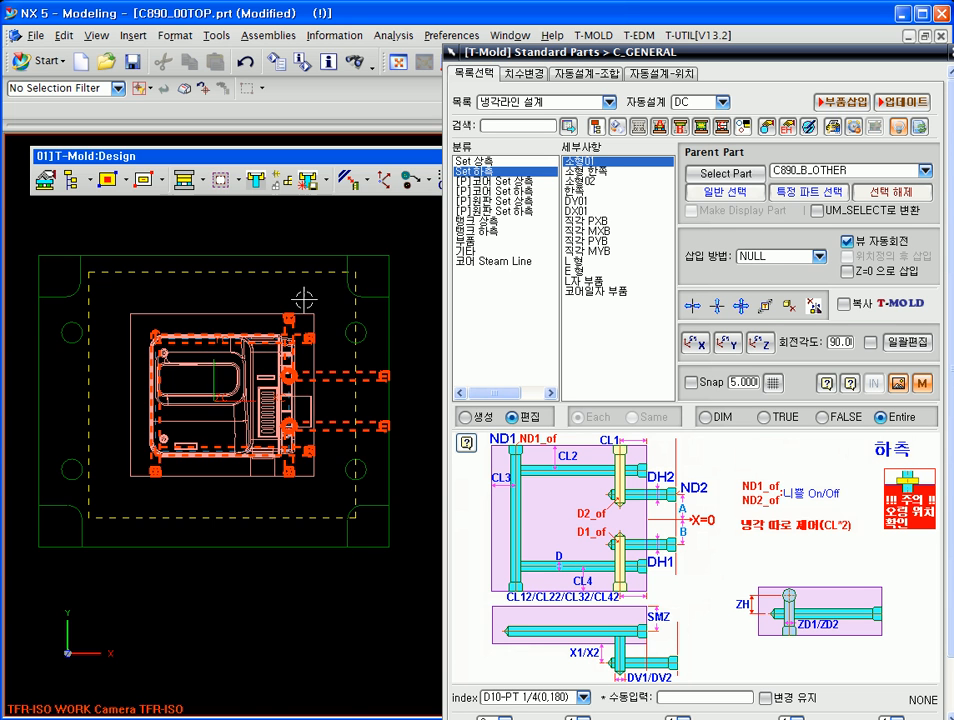
scroll(318, 520, "up", 3)
scroll(314, 517, "down", 4)
middle_click_drag(318, 582, 320, 490)
scroll(315, 513, "up", 3)
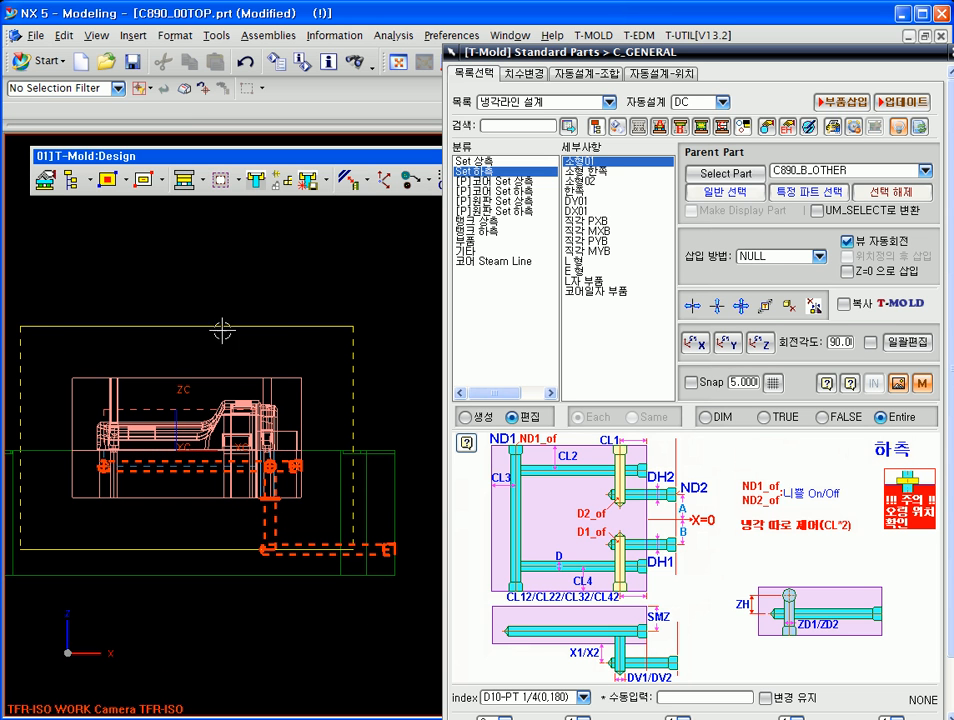
scroll(356, 541, "up", 3)
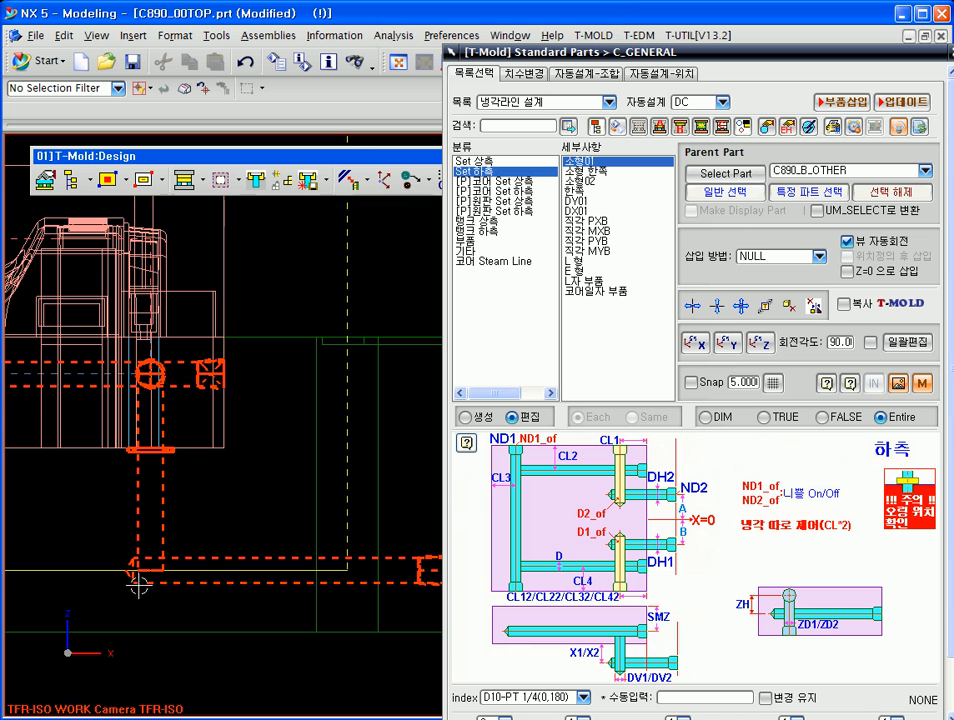
scroll(137, 421, "up", 3)
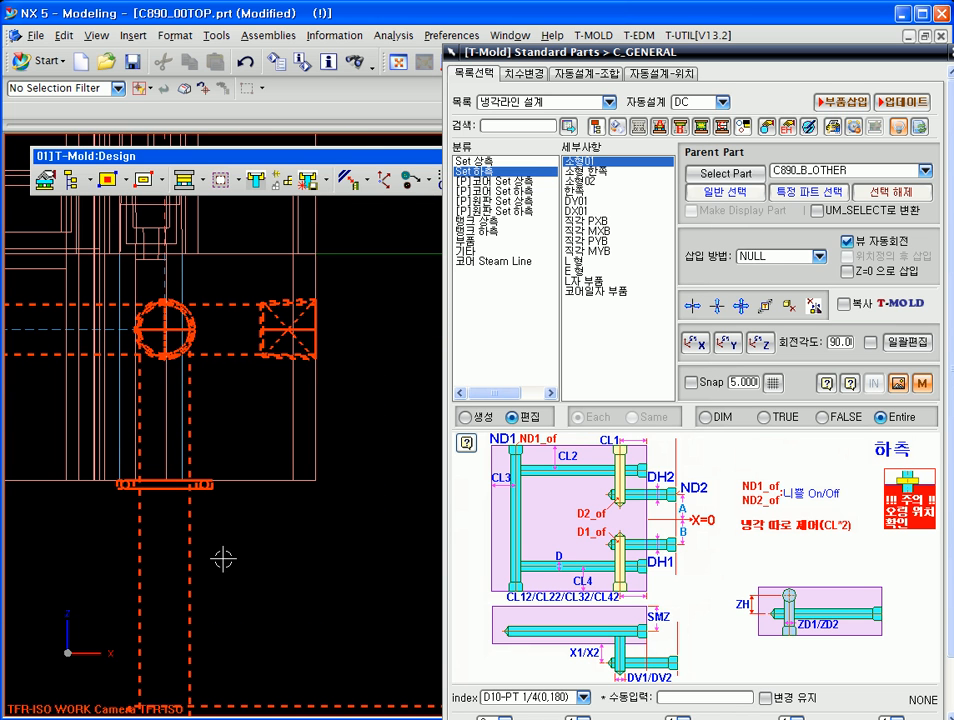
scroll(300, 425, "down", 5)
middle_click_drag(323, 301, 305, 455)
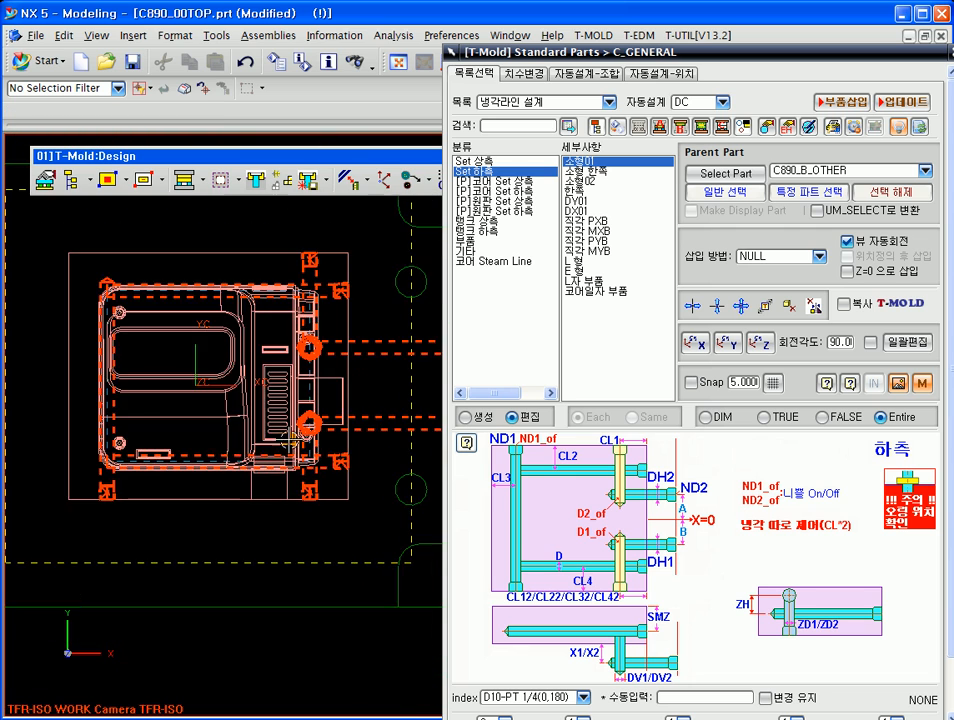
scroll(305, 455, "down", 2)
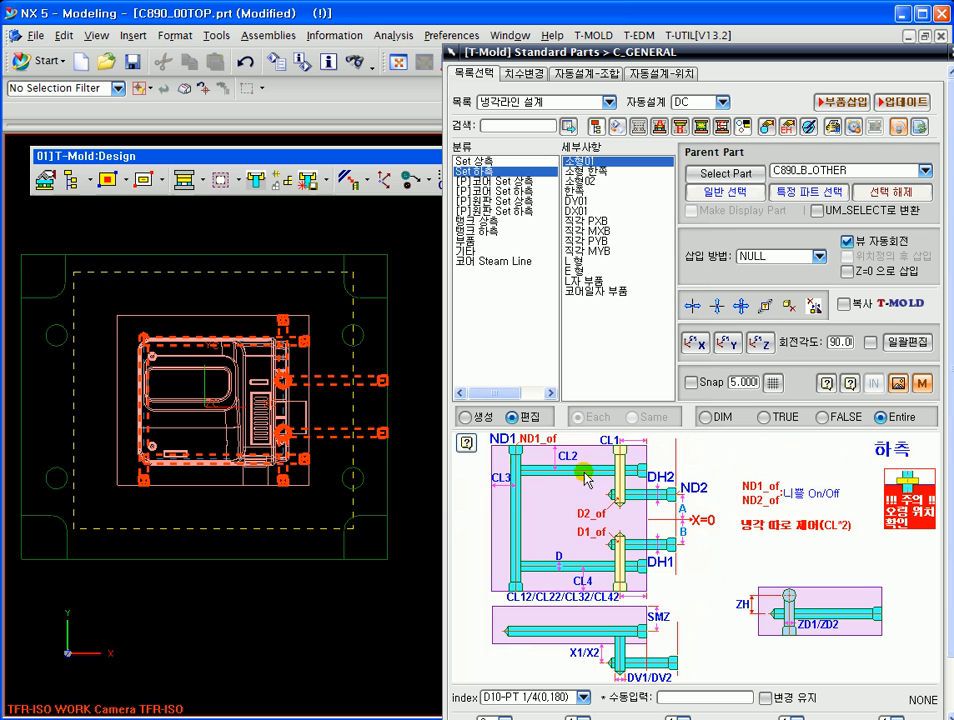
Compare the cooling channel positions in front and top views with the dimension labels of the 소형01 diagram.
left_click(643, 495)
middle_click_drag(337, 594, 285, 539)
scroll(298, 537, "up", 3)
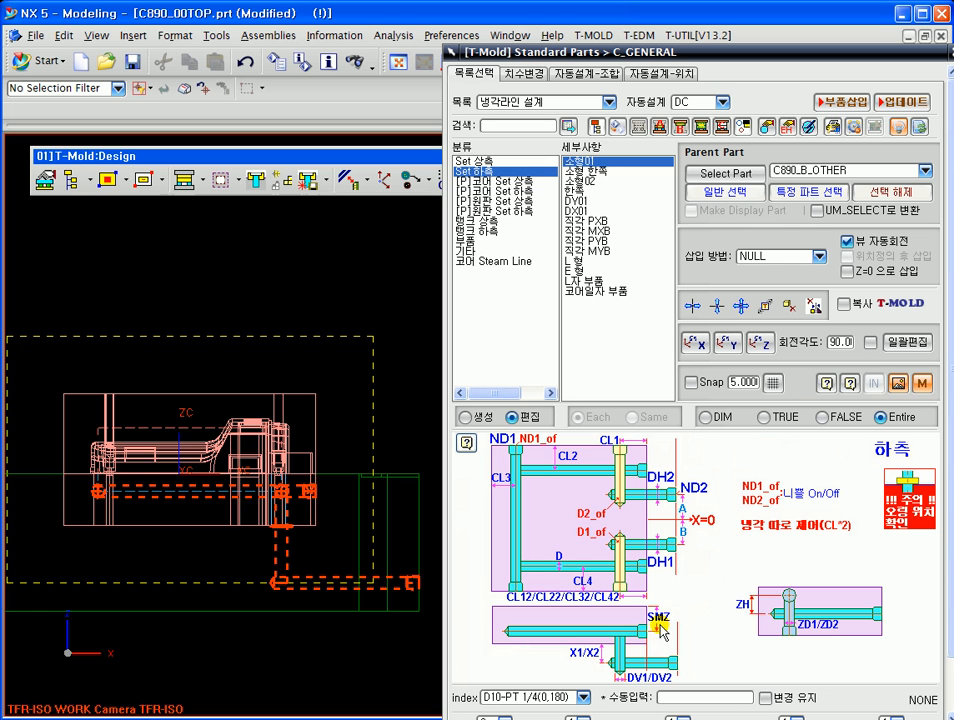
middle_click_drag(366, 613, 370, 570, "shift")
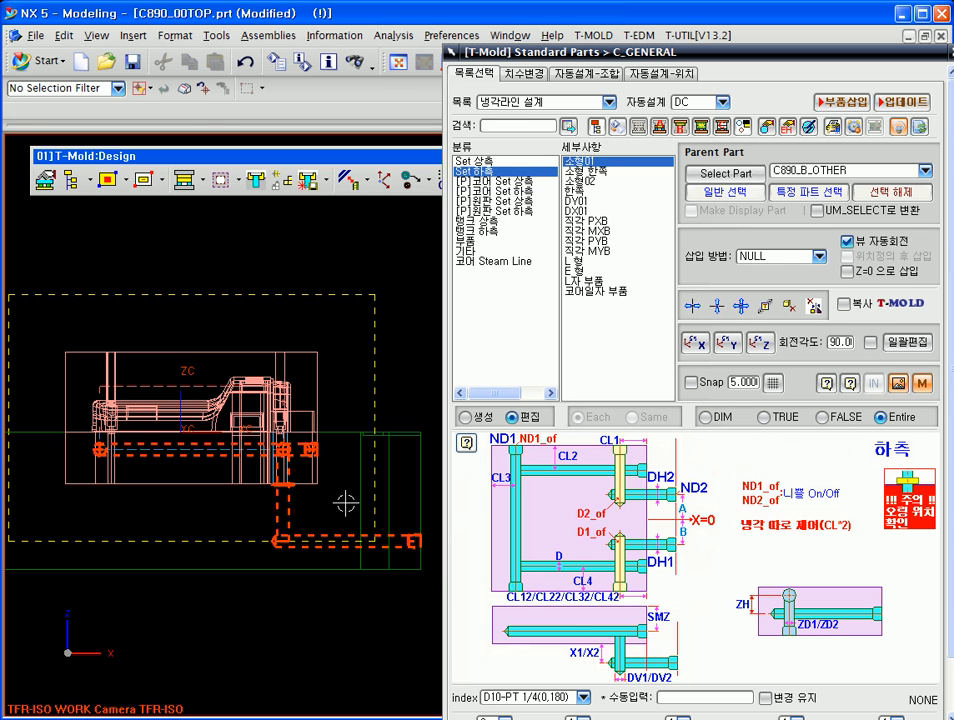
middle_click_drag(335, 378, 338, 472)
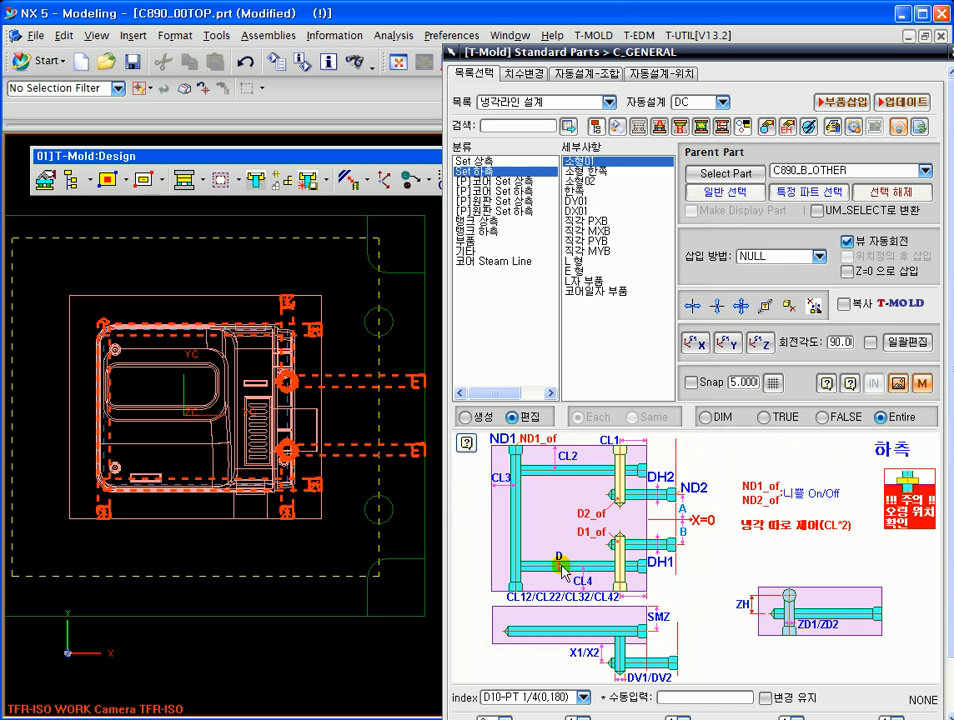
scroll(256, 309, "up", 2)
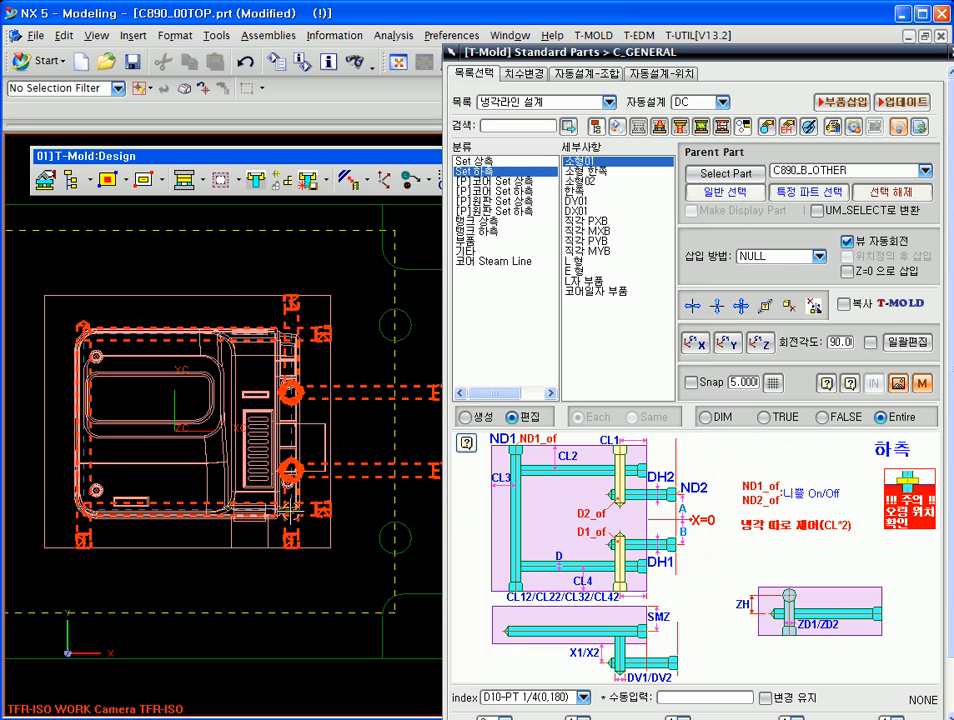
Set the cooling set's X1 dimension to "C890_WORKBLOCK"::LZ0+10 to lower the horizontal lines in the plate.
scroll(285, 482, "down", 3)
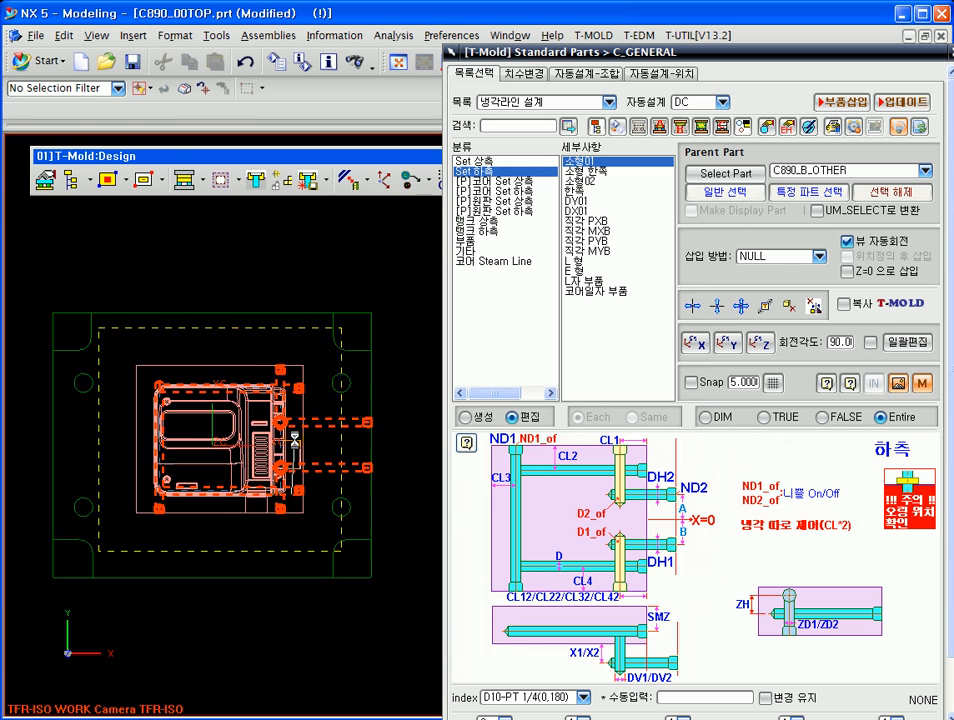
mouse_move(336, 457)
middle_mouse_down()
mouse_move(390, 451)
mouse_move(345, 517)
mouse_move(342, 572)
middle_mouse_up()
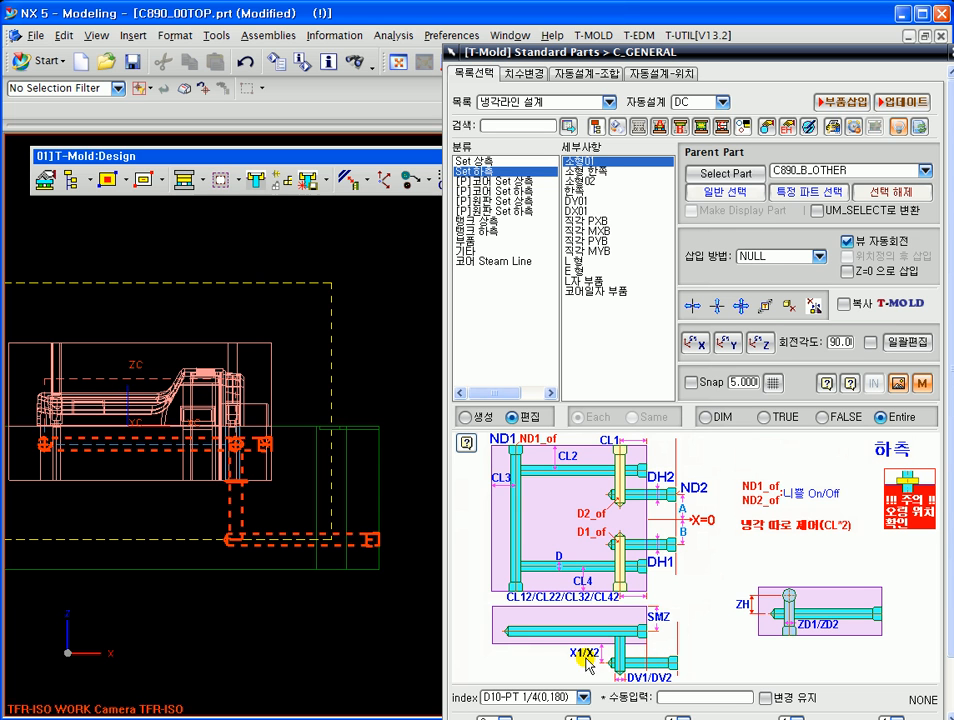
left_click_drag(507, 62, 492, 18)
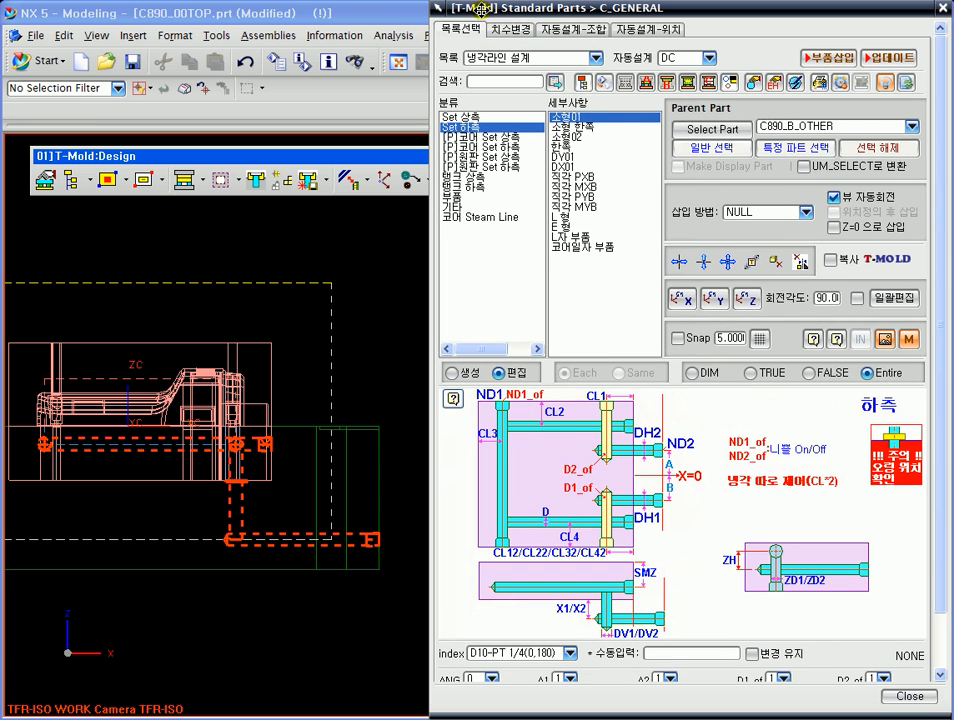
left_click(505, 29)
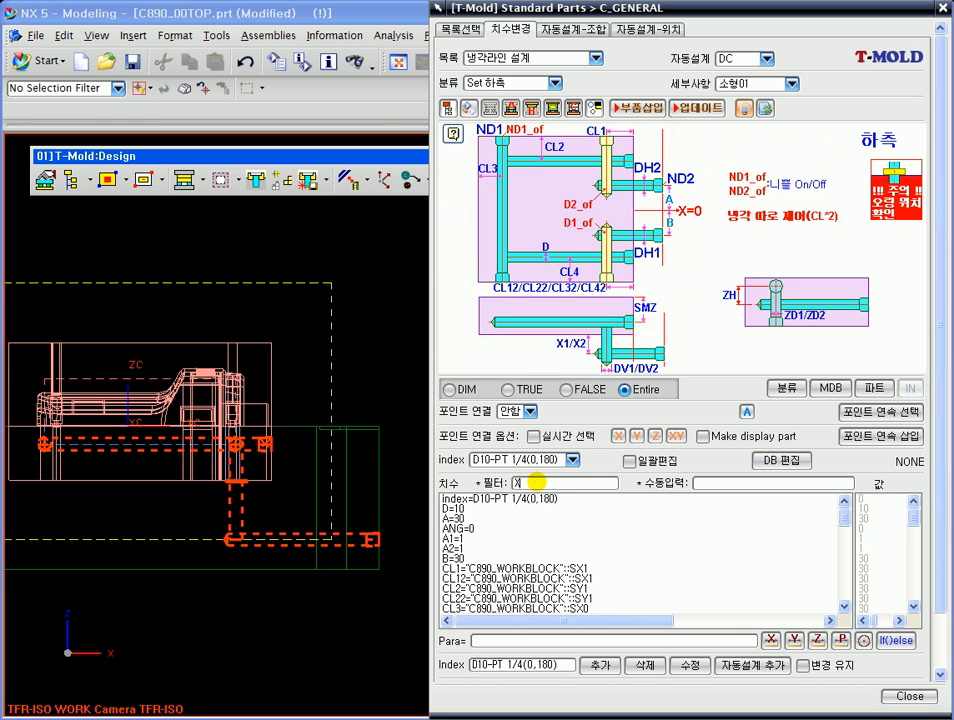
key("Return")
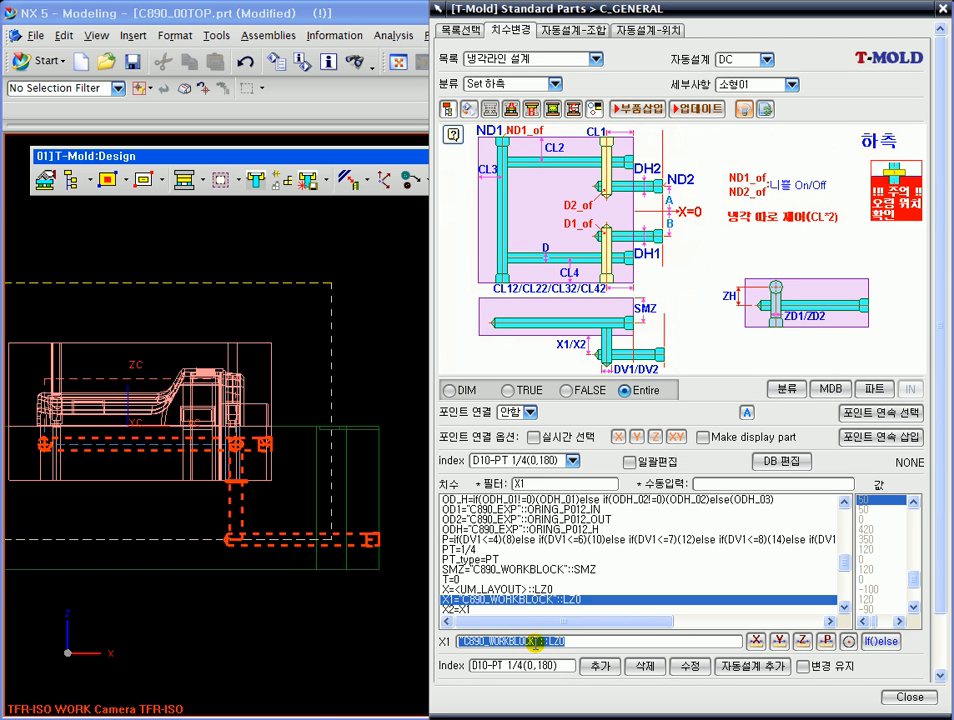
left_click_drag(467, 641, 563, 641)
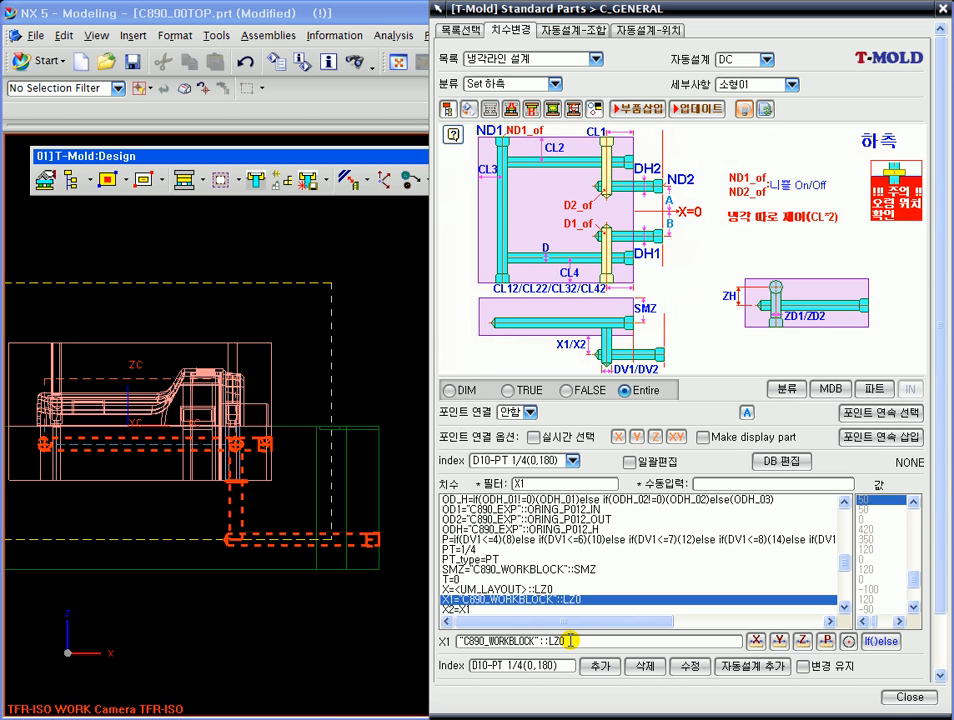
left_click_drag(572, 642, 462, 641)
left_click(574, 642)
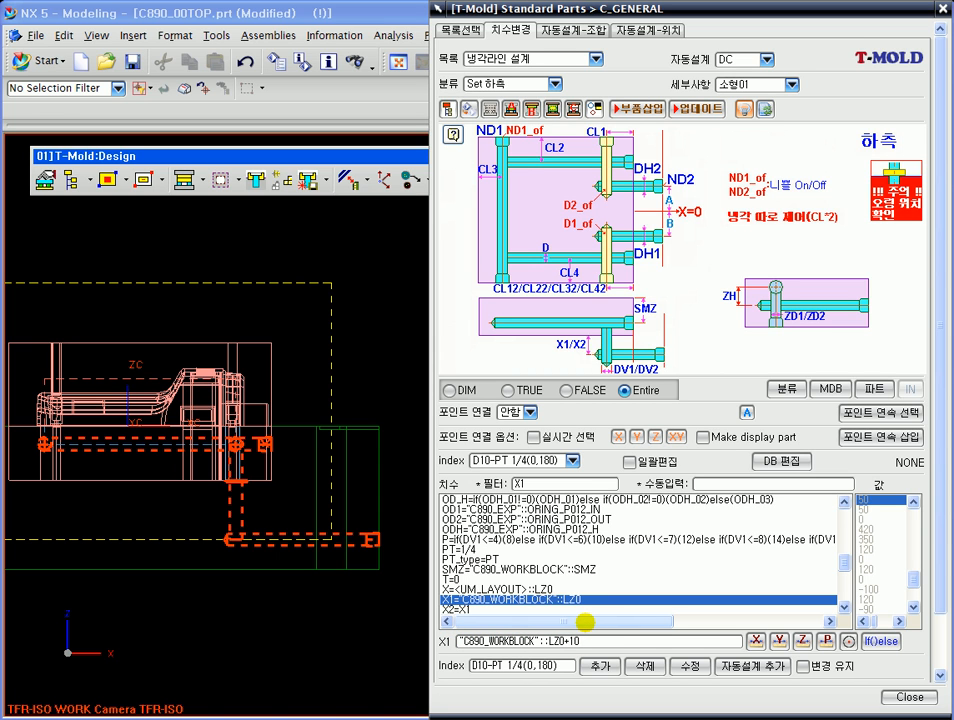
key("Return")
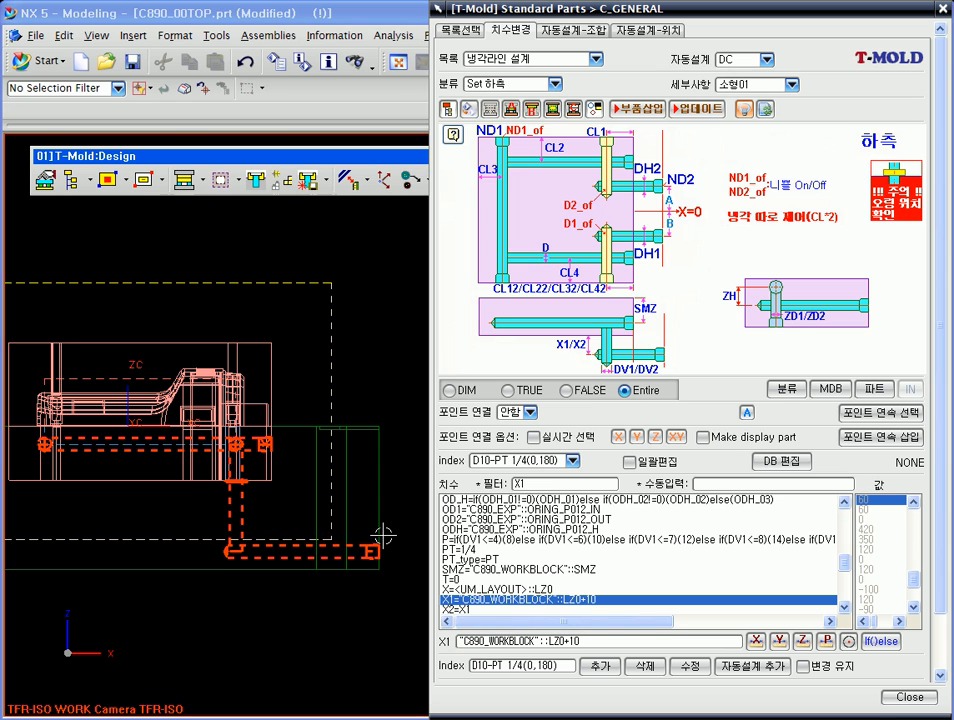
middle_click_drag(337, 578, 206, 594)
key("F8")
middle_click_drag(259, 577, 261, 626, "ctrl")
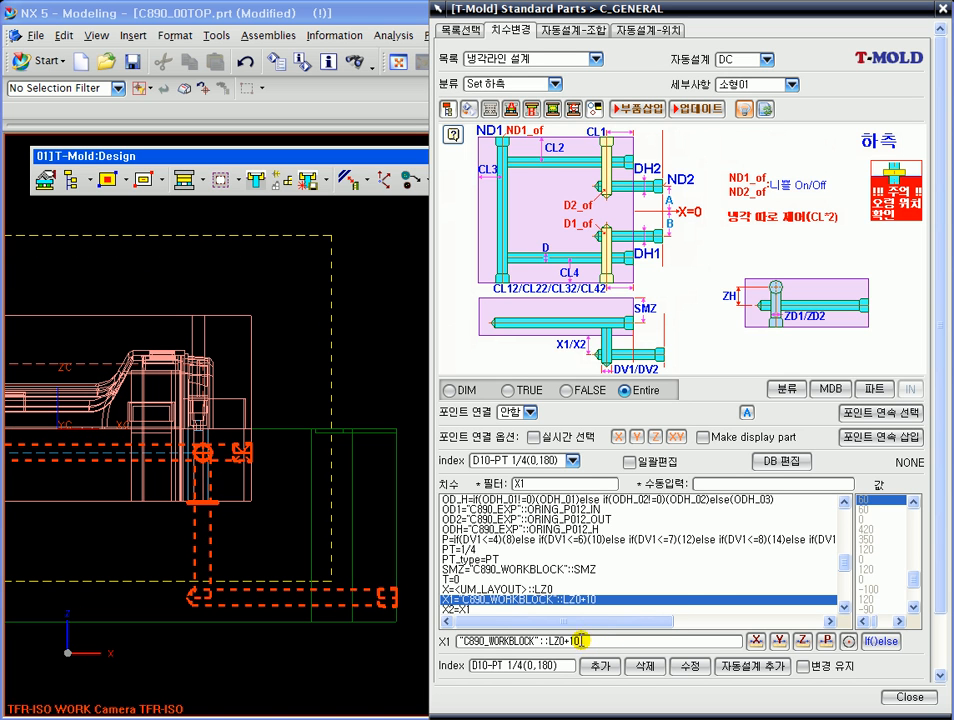
Check the X2 expression and try removing the +10 offset from the X1 expression.
left_click(468, 610)
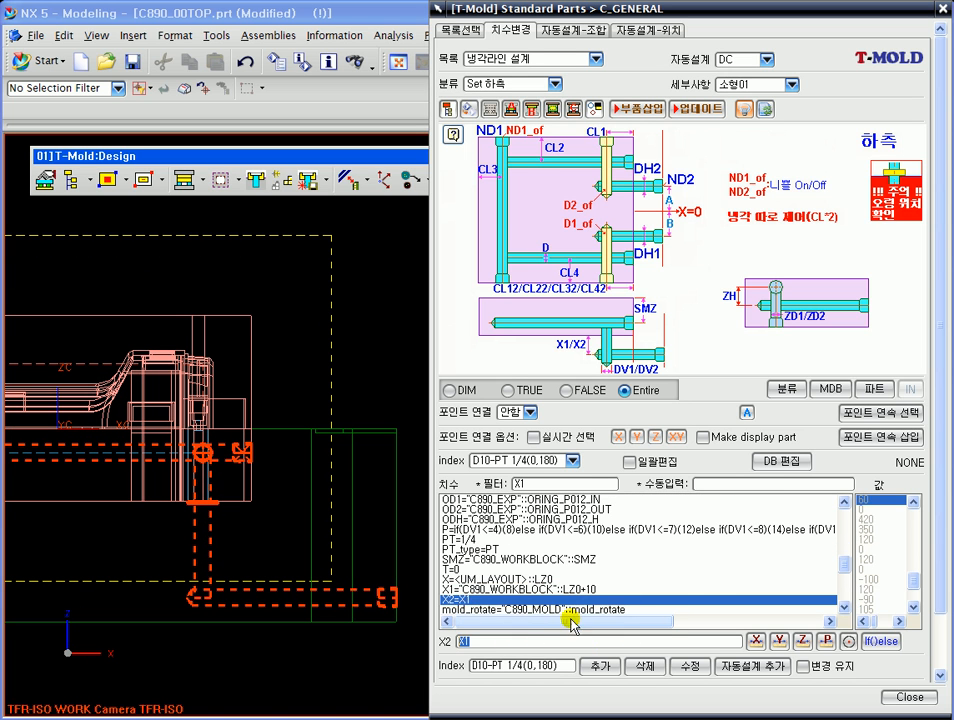
left_click(484, 643)
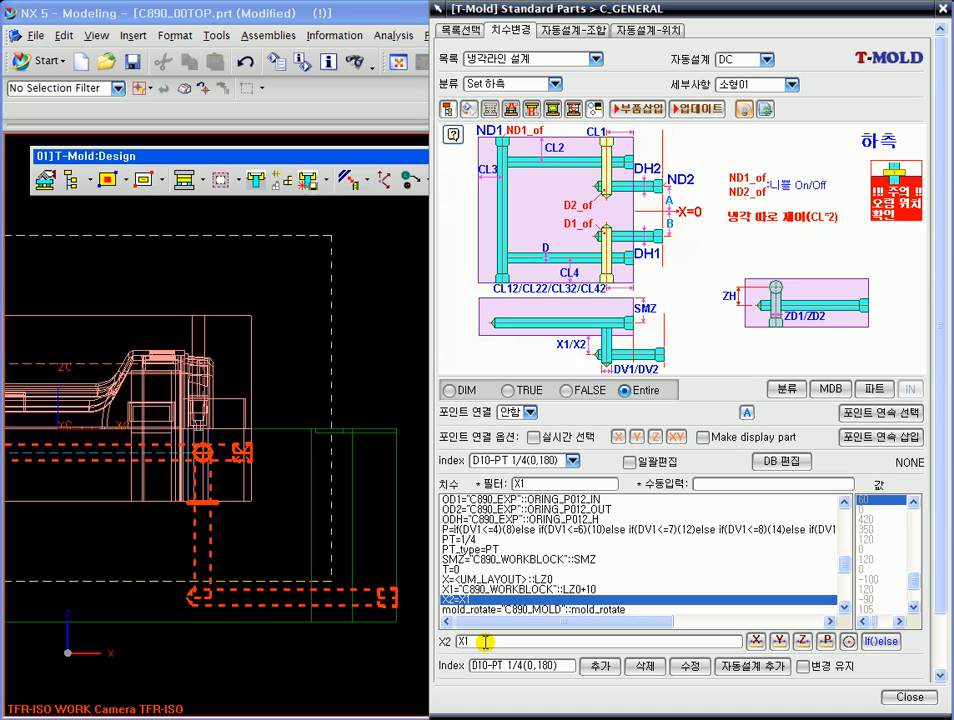
left_click(452, 590)
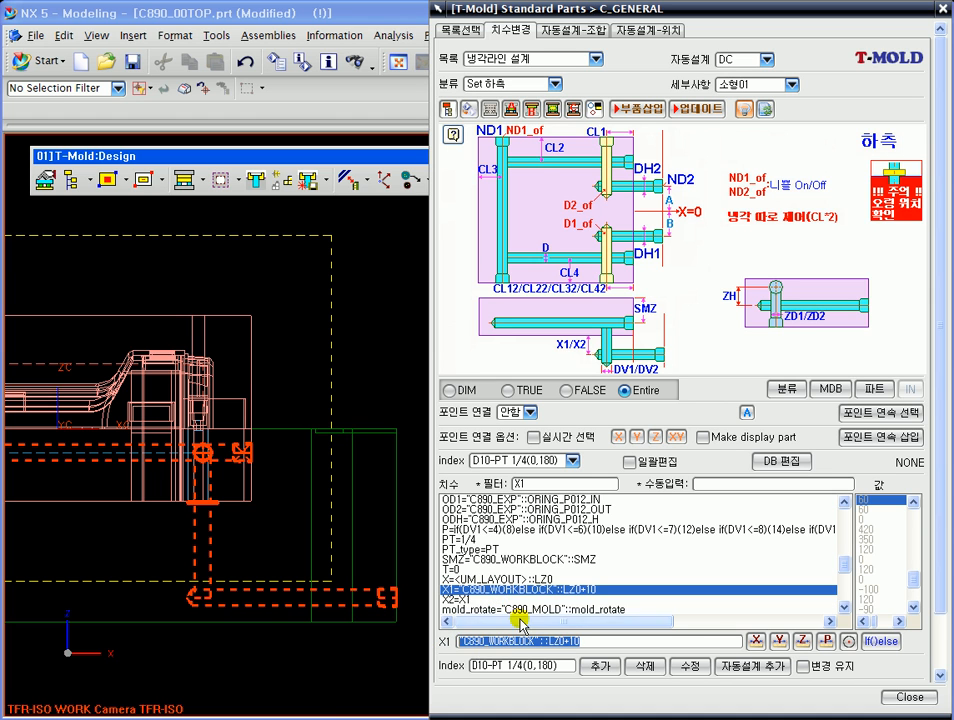
left_click_drag(566, 640, 603, 630)
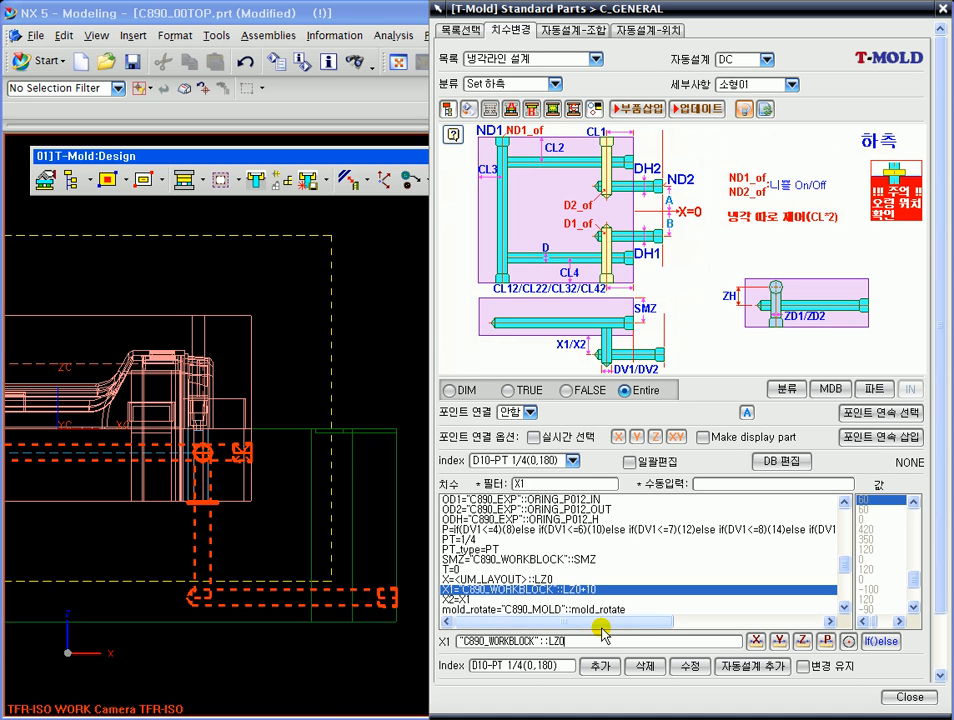
middle_click_drag(205, 356, 245, 464)
middle_click_drag(268, 572, 262, 607)
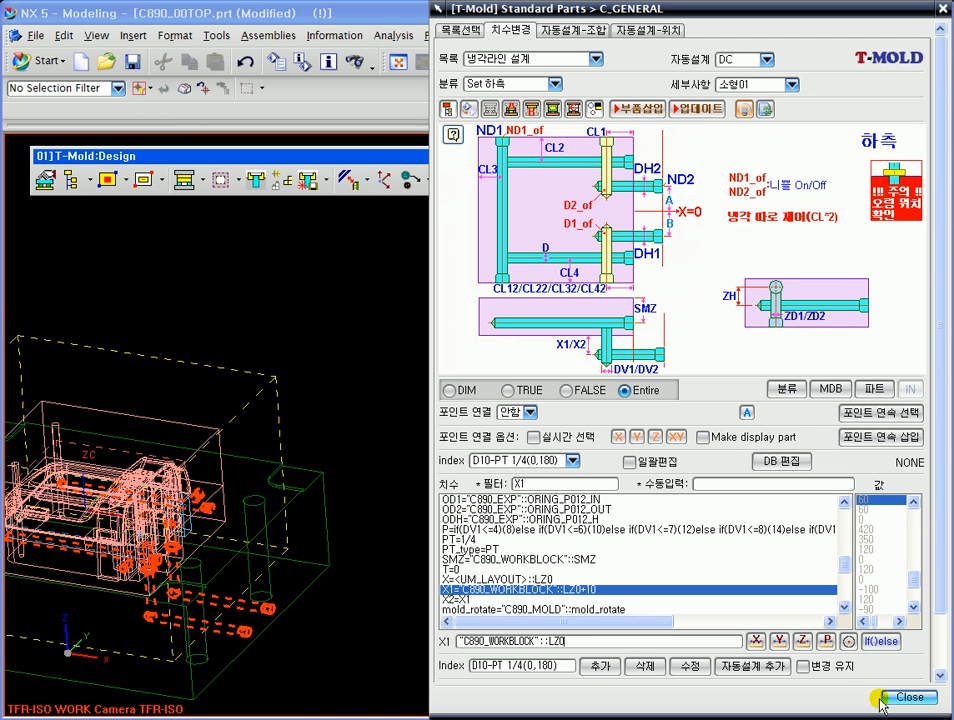
left_click(909, 697)
Set the outer distance below the workpiece to 40 in the XZ section of the reference position settings.
middle_click_drag(254, 281, 377, 260, "shift")
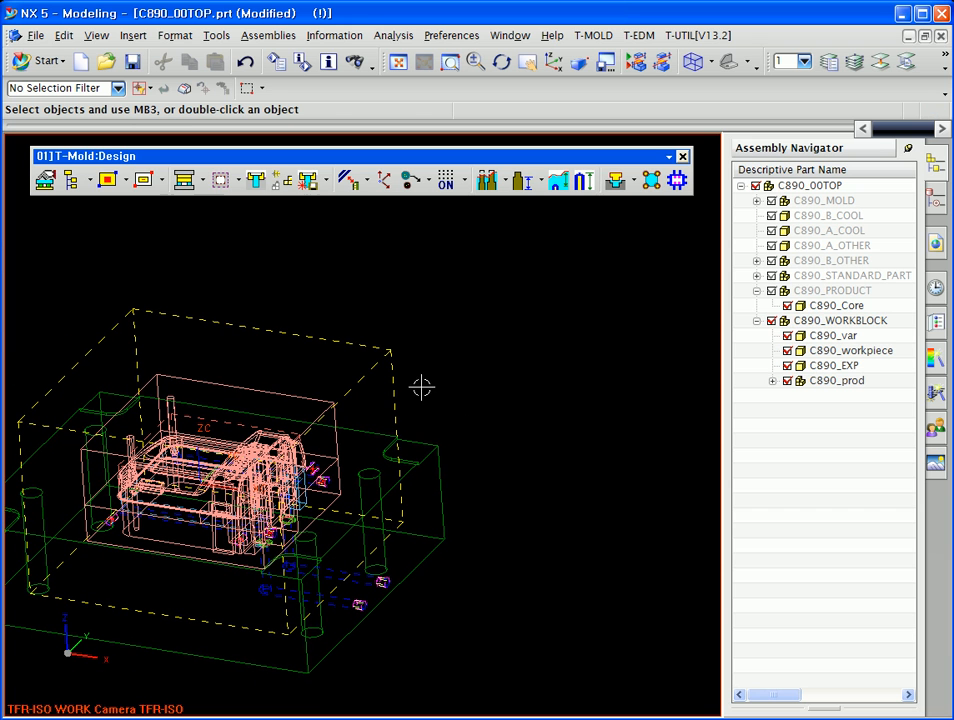
left_click(220, 181)
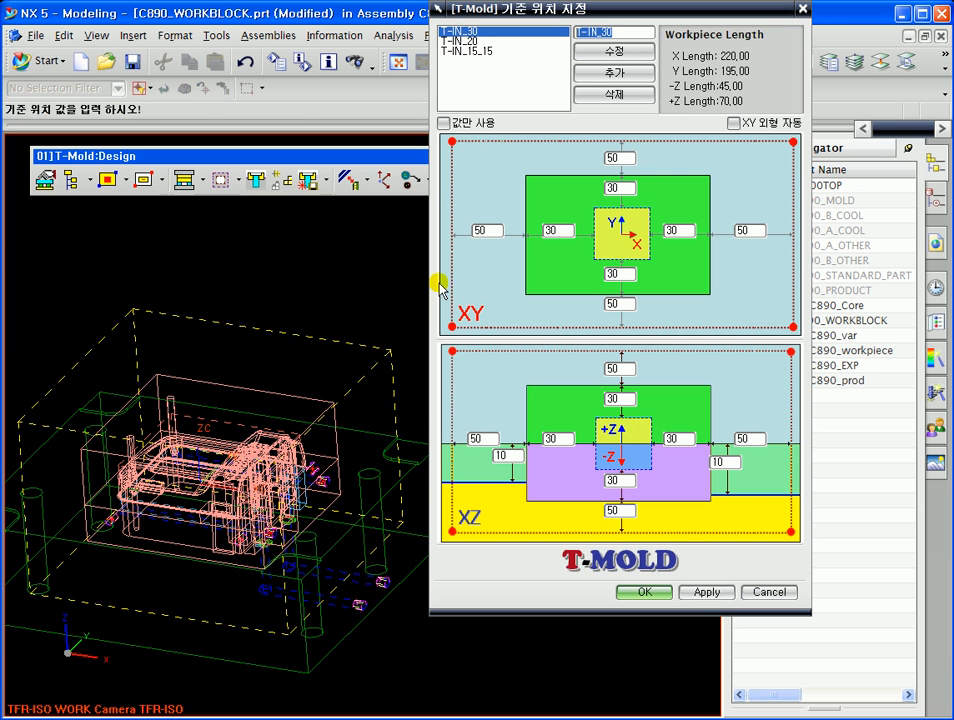
middle_click_drag(245, 510, 257, 443)
scroll(398, 509, "up", 3)
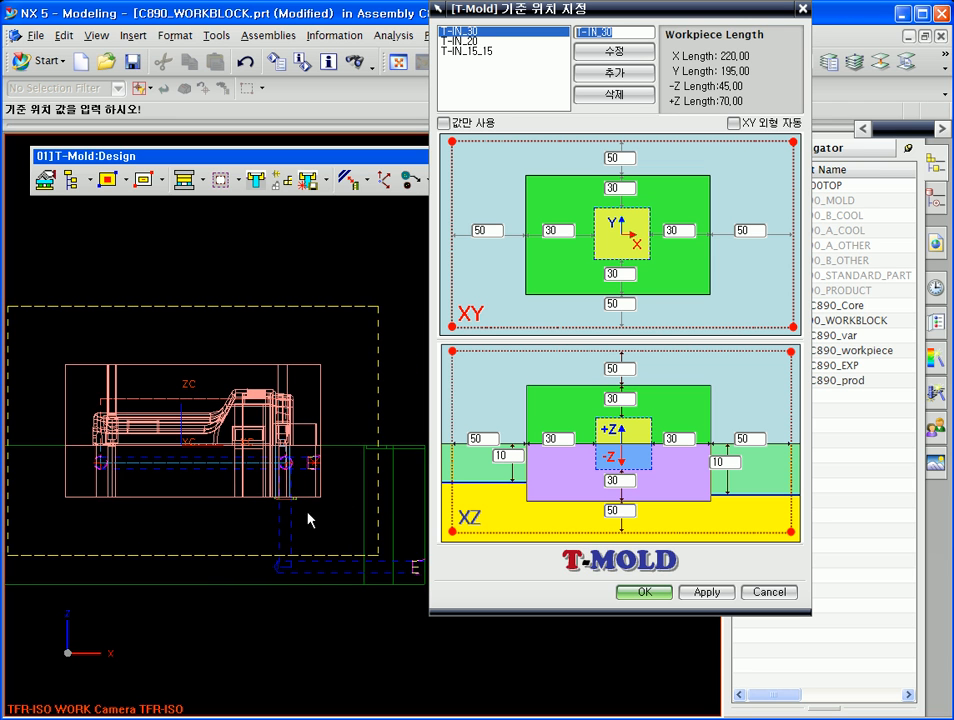
middle_click_drag(328, 508, 307, 443, "shift")
double_click(617, 510)
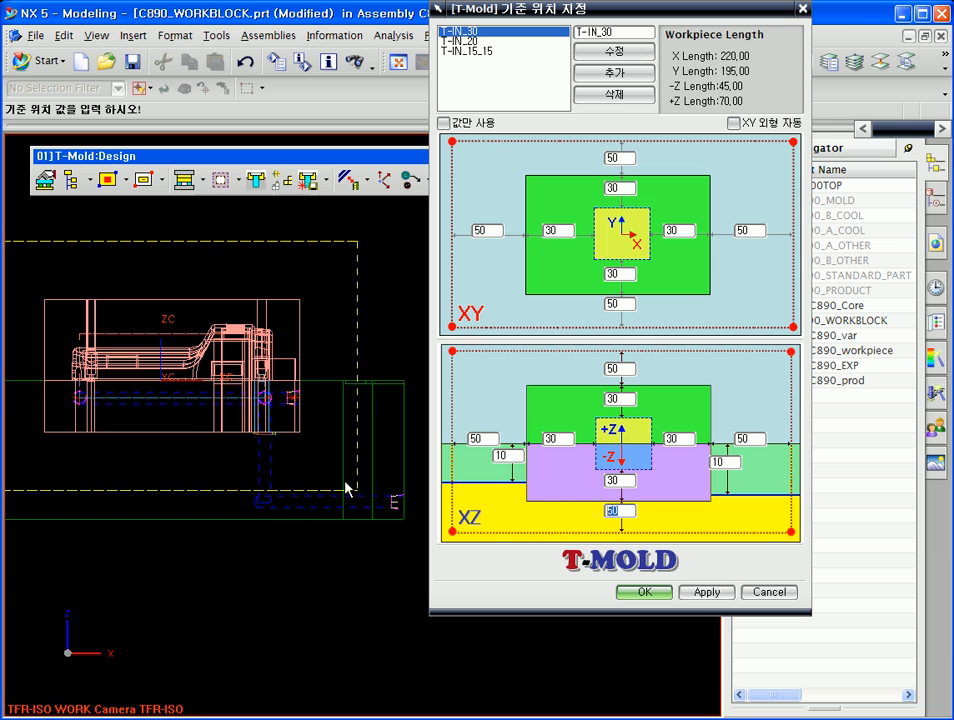
scroll(394, 513, "up", 2)
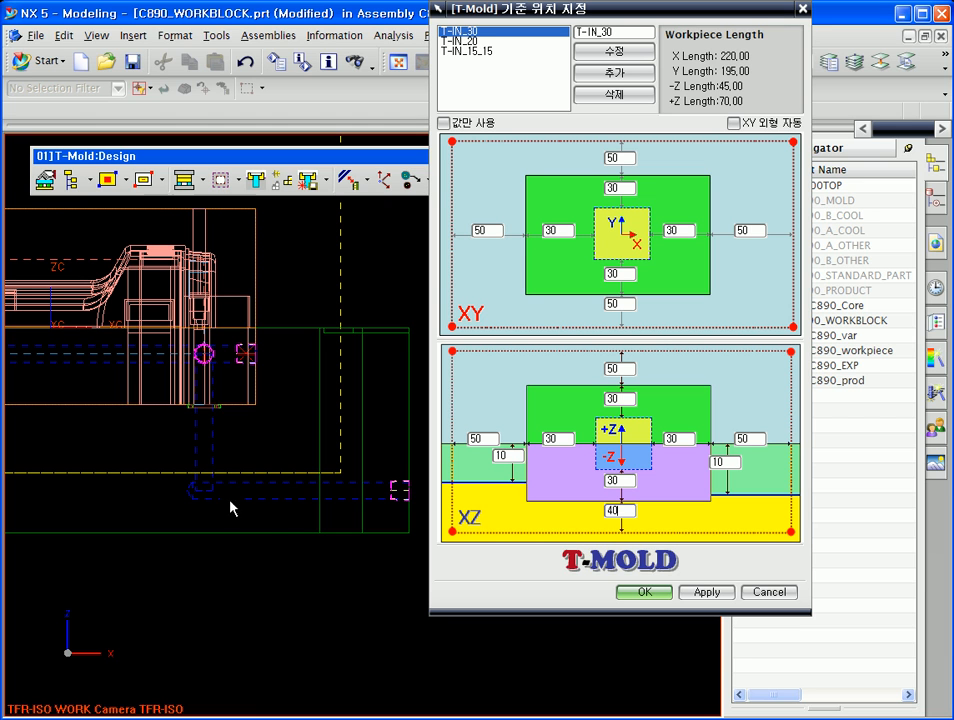
left_click(771, 594)
scroll(257, 492, "up", 3)
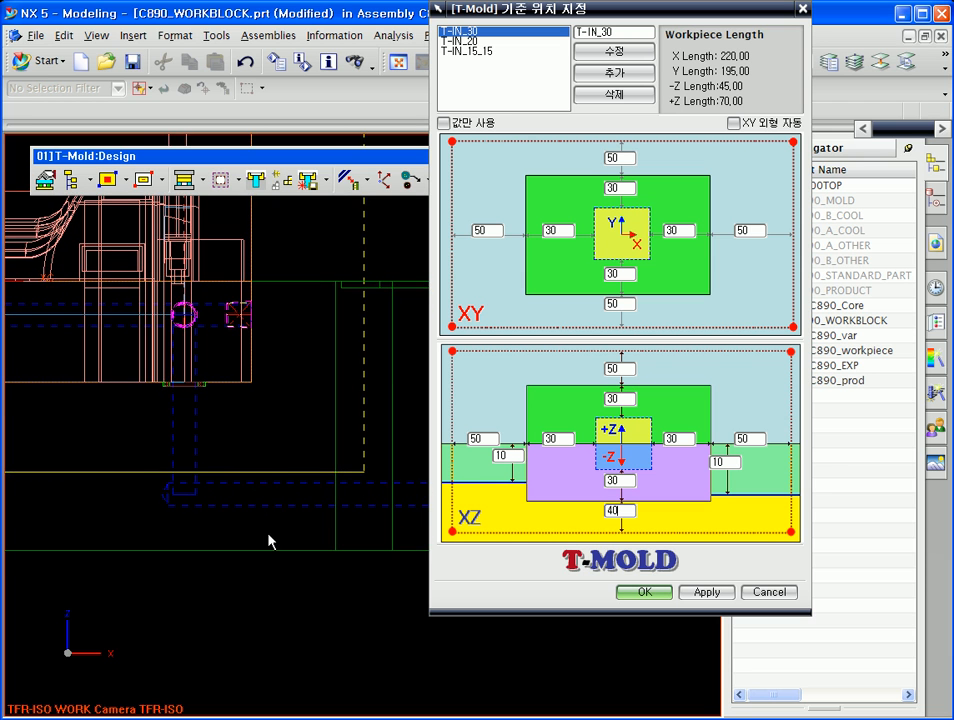
scroll(269, 514, "down", 2)
Reopen the 소형01 cooling set's dimensions and set X1 to "C890_WORKBLOCK"::LZ0 without the +10 offset.
left_click(252, 180)
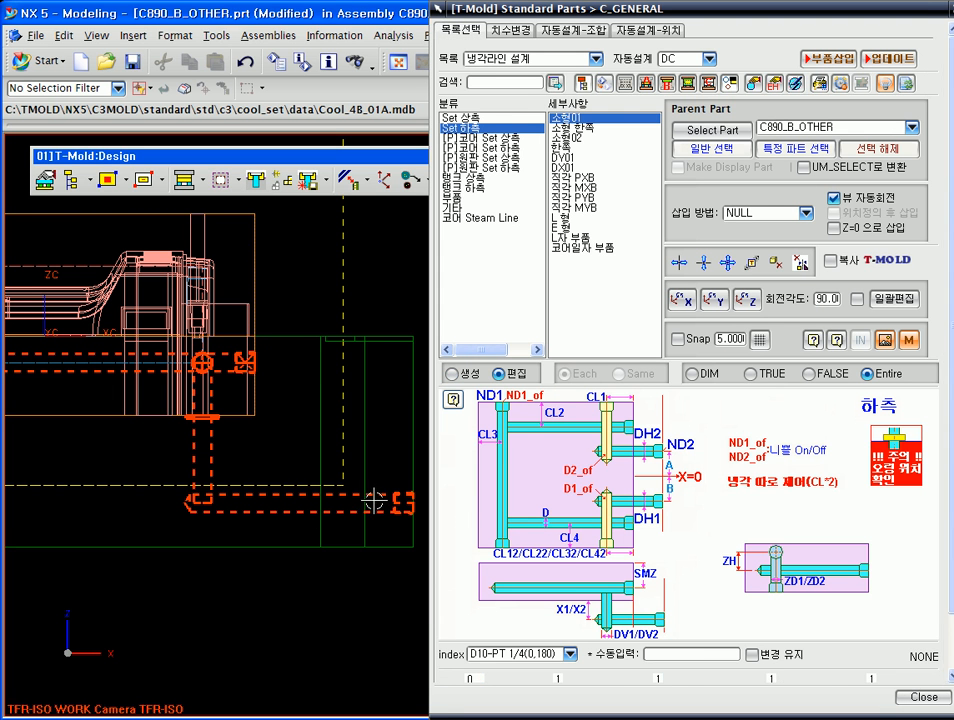
left_click(511, 30)
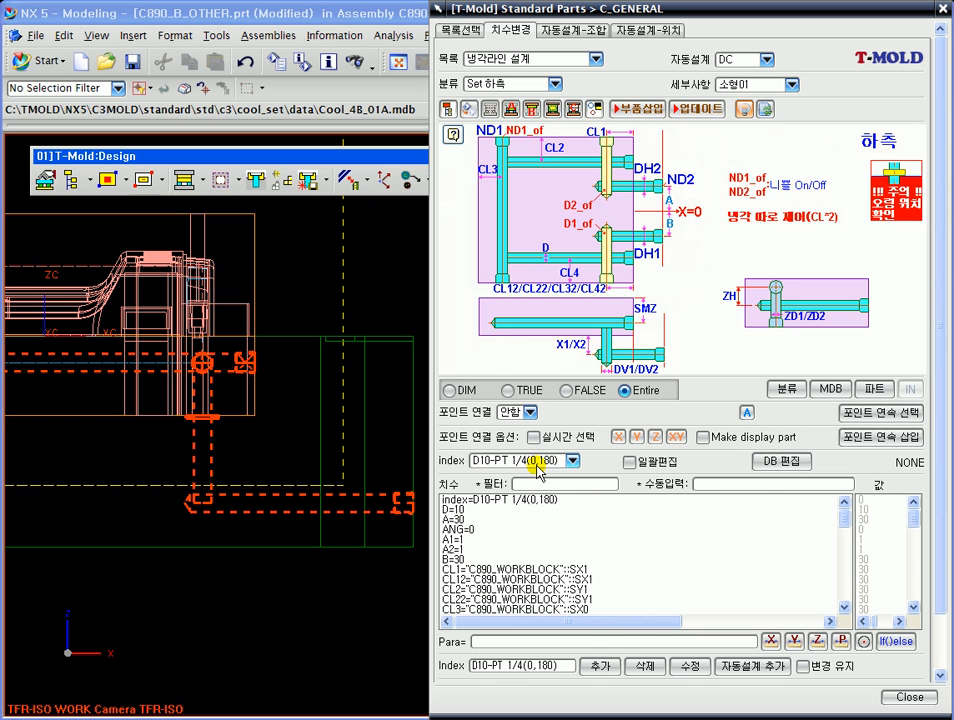
key("Return")
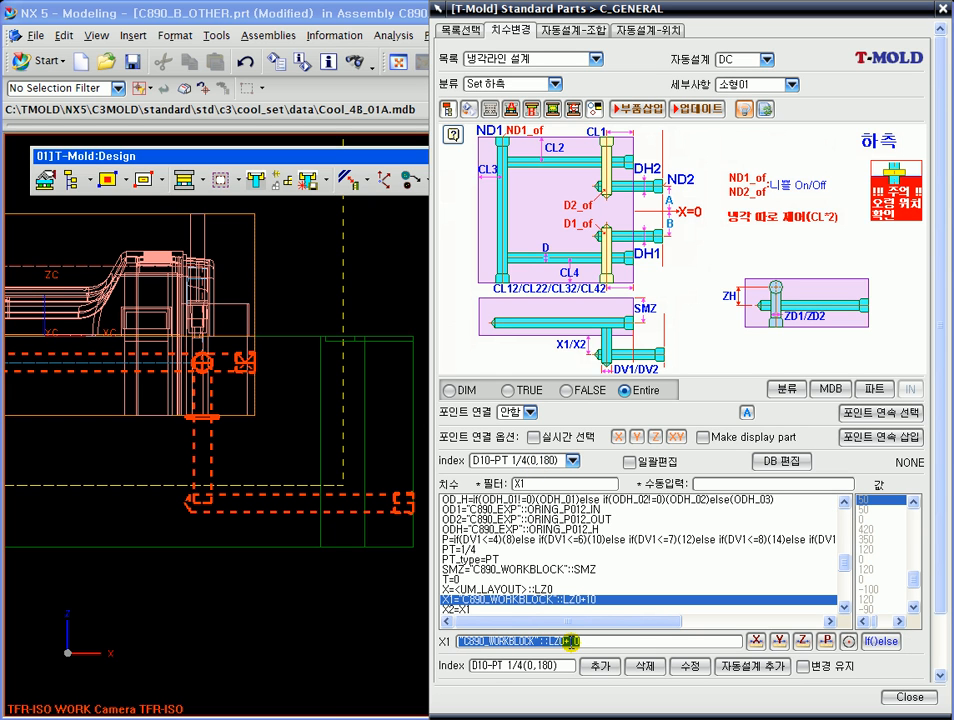
left_click_drag(563, 640, 576, 641)
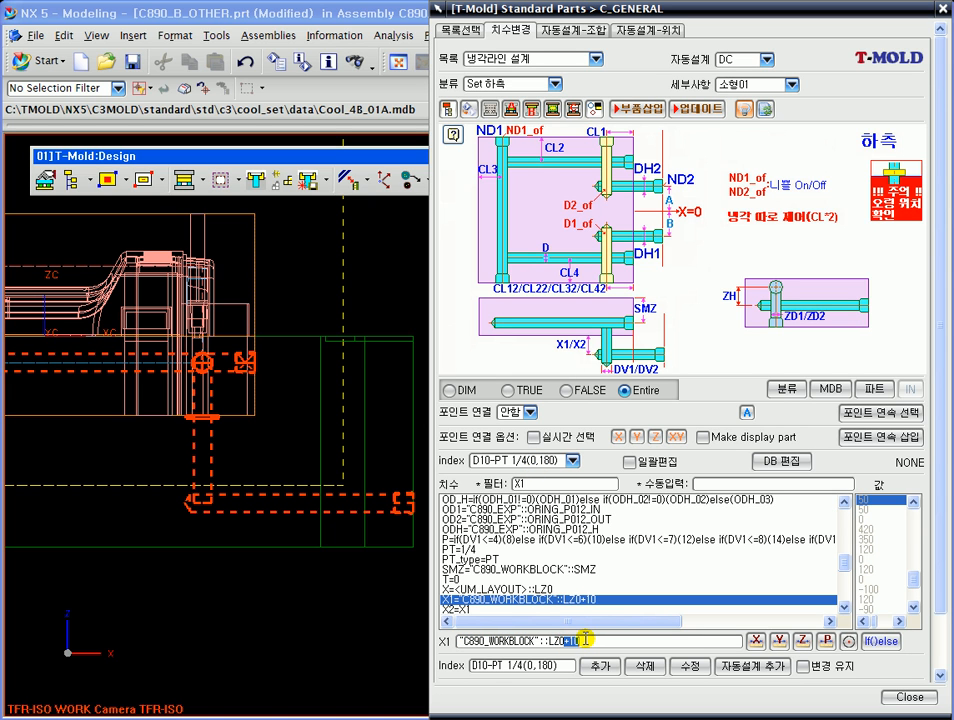
key("Return")
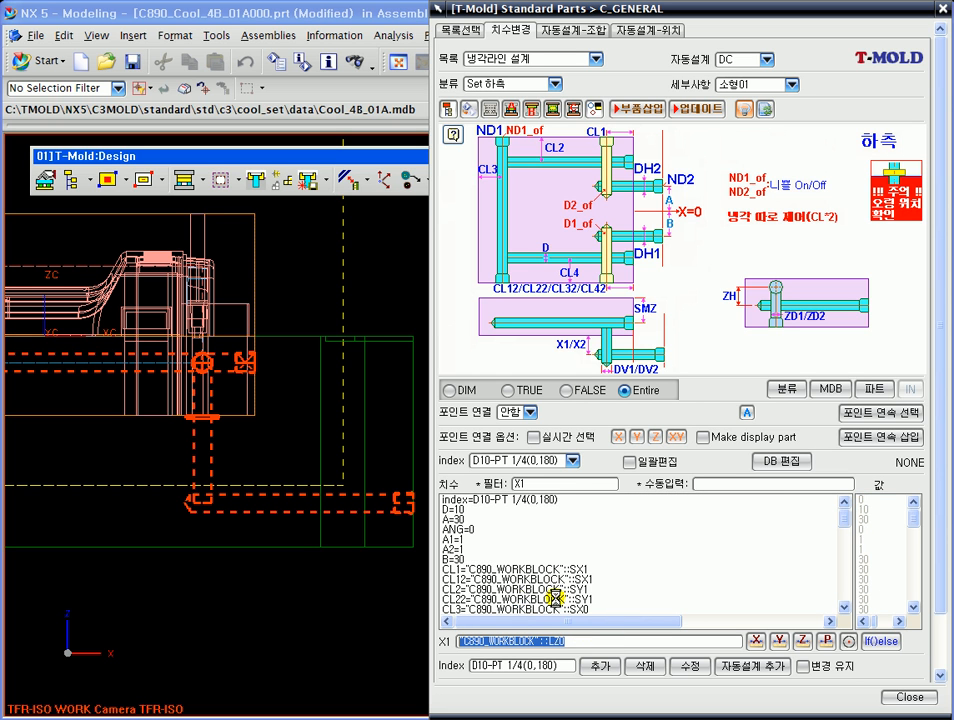
Set the cooling set's A dimension to 40 and check the spacing of the two outlet lines from the top.
scroll(342, 528, "down", 4)
middle_click_drag(375, 334, 342, 540)
left_click(345, 500)
key("F8")
scroll(343, 390, "up", 1)
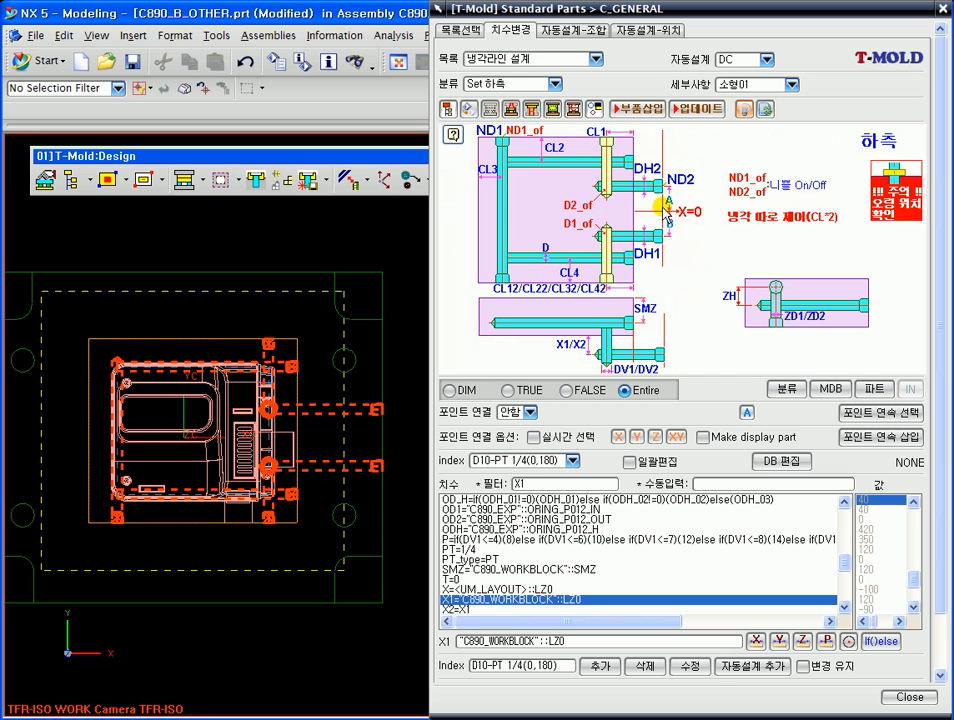
scroll(319, 375, "up", 2)
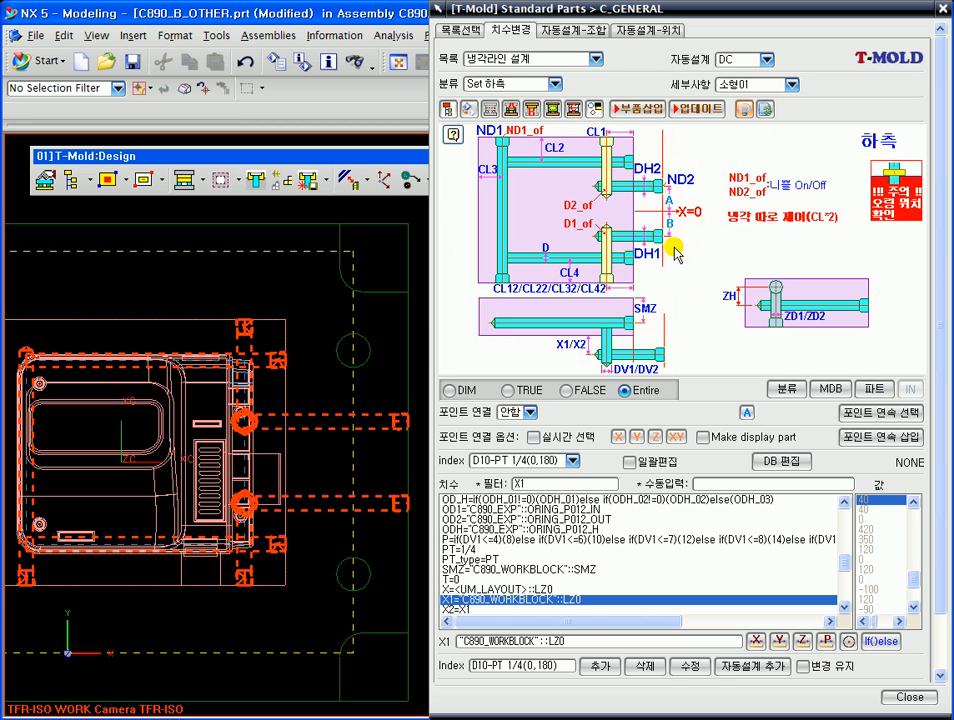
double_click(518, 483)
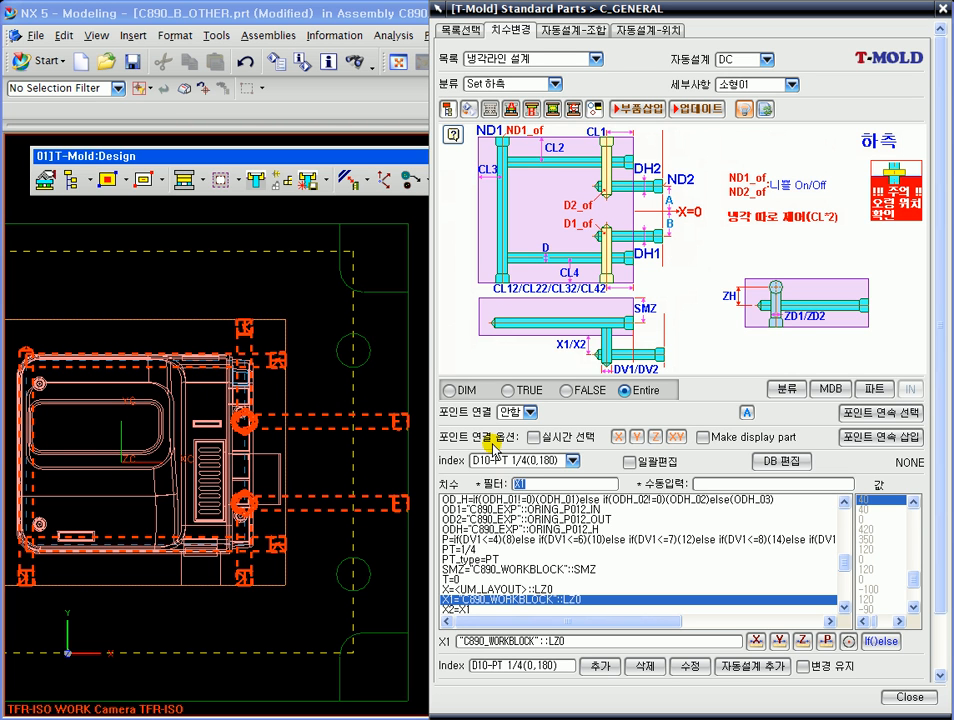
key("Return")
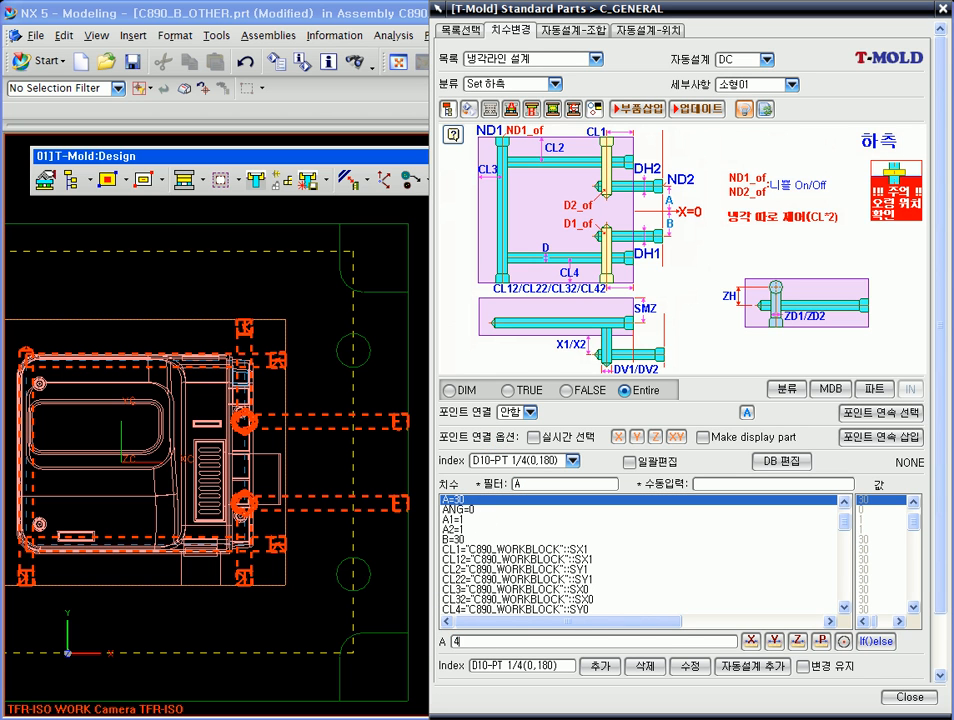
type("40")
key("Return")
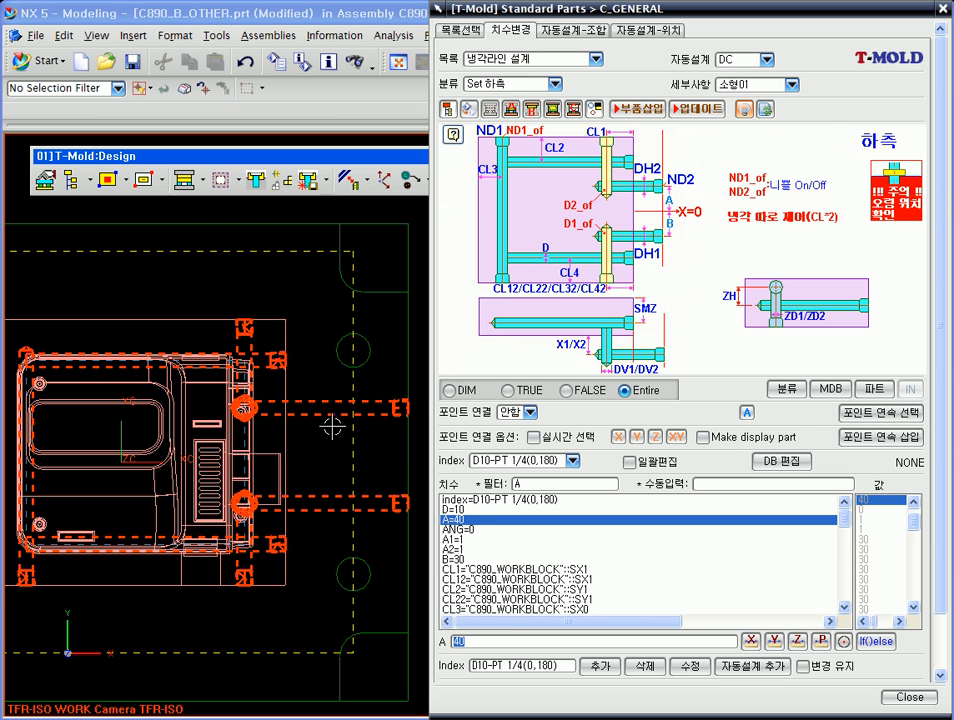
scroll(362, 405, "up", 2)
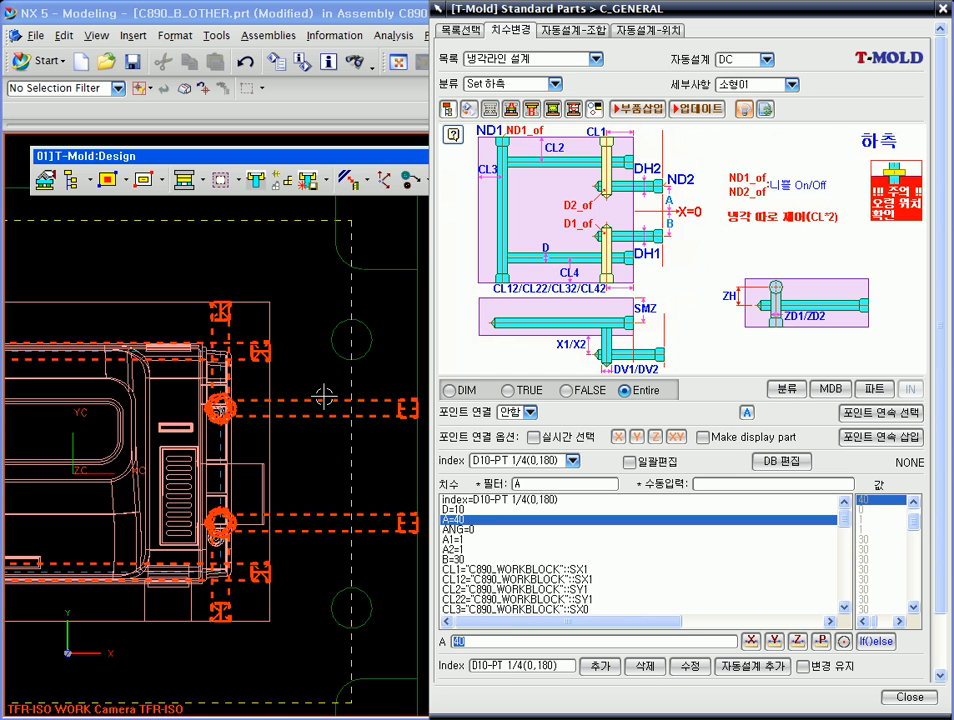
scroll(345, 430, "down", 3)
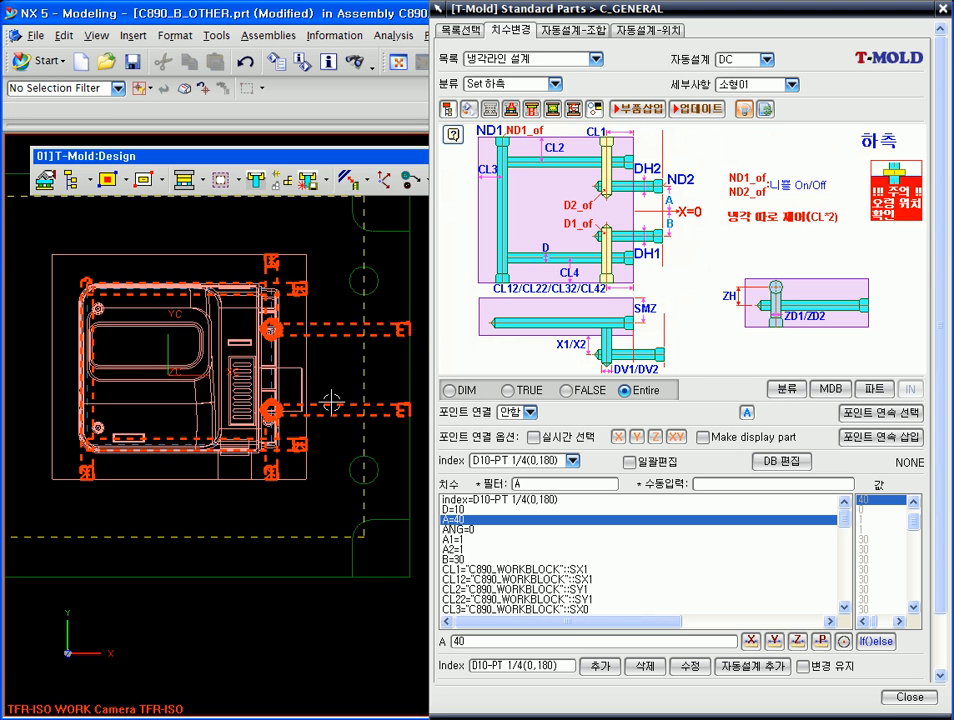
Locate the DH1 entry in the dimension list and set the vertical line diameter DV1 to D+2.
middle_click_drag(336, 532, 341, 419)
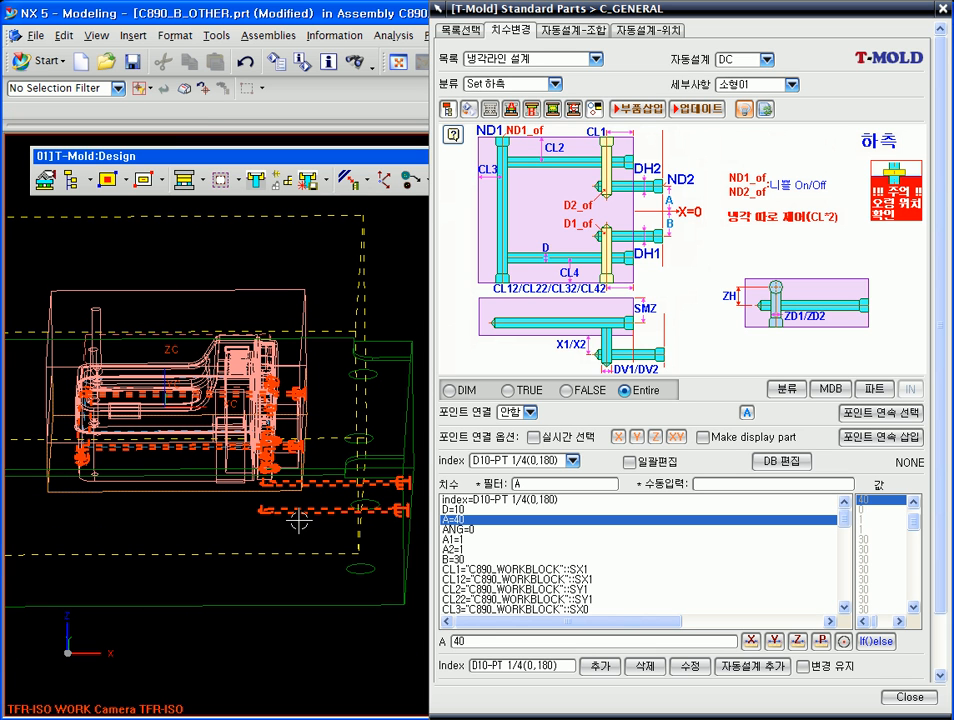
middle_click_drag(300, 525, 340, 505)
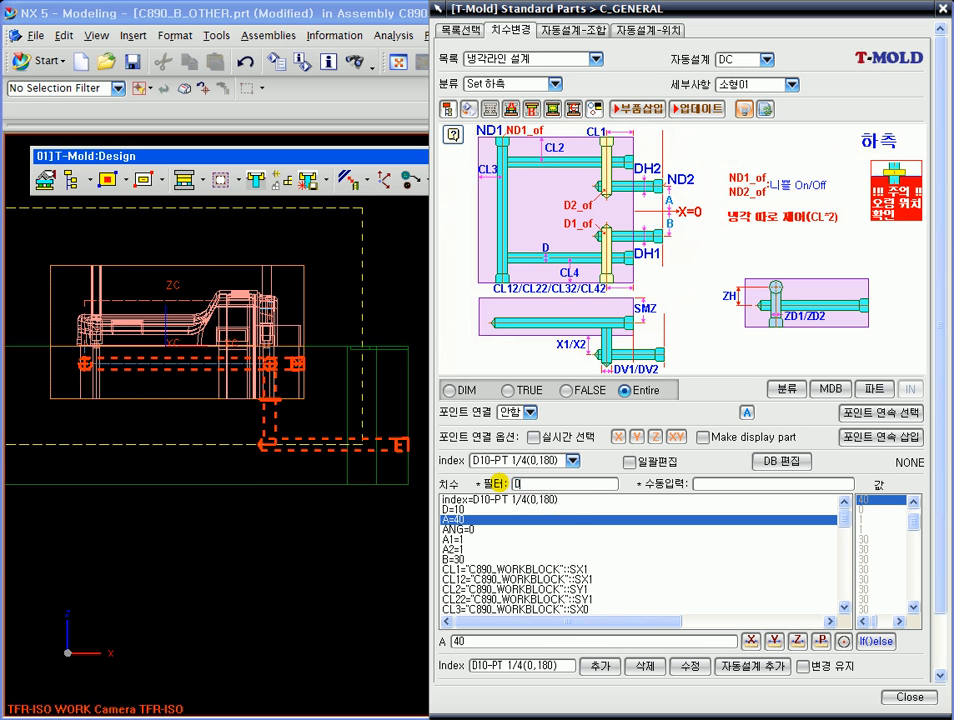
type("1")
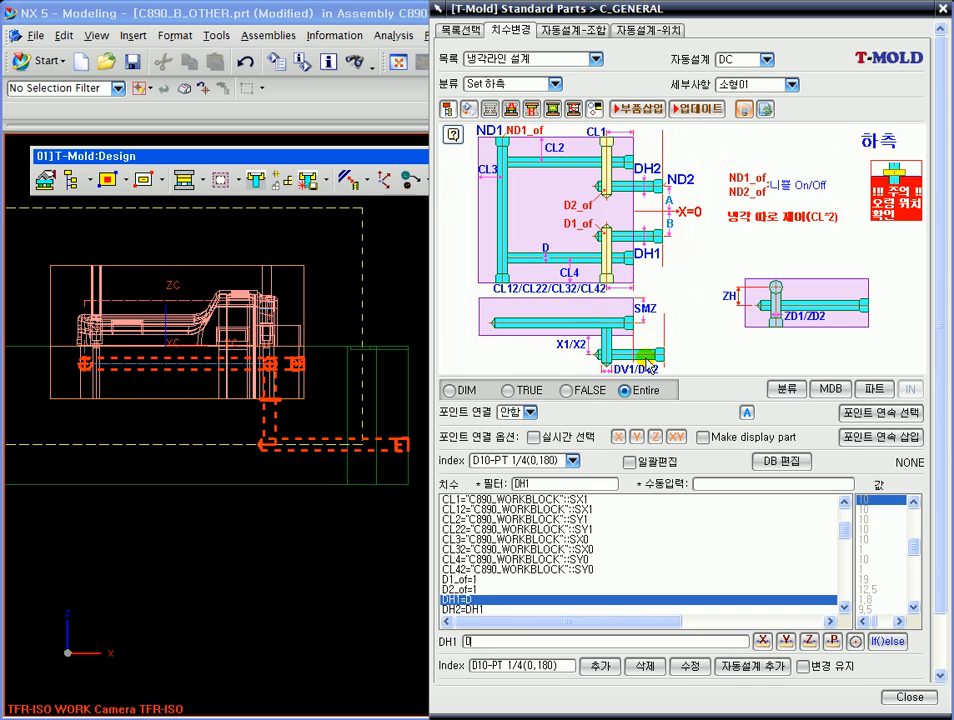
left_click(493, 643)
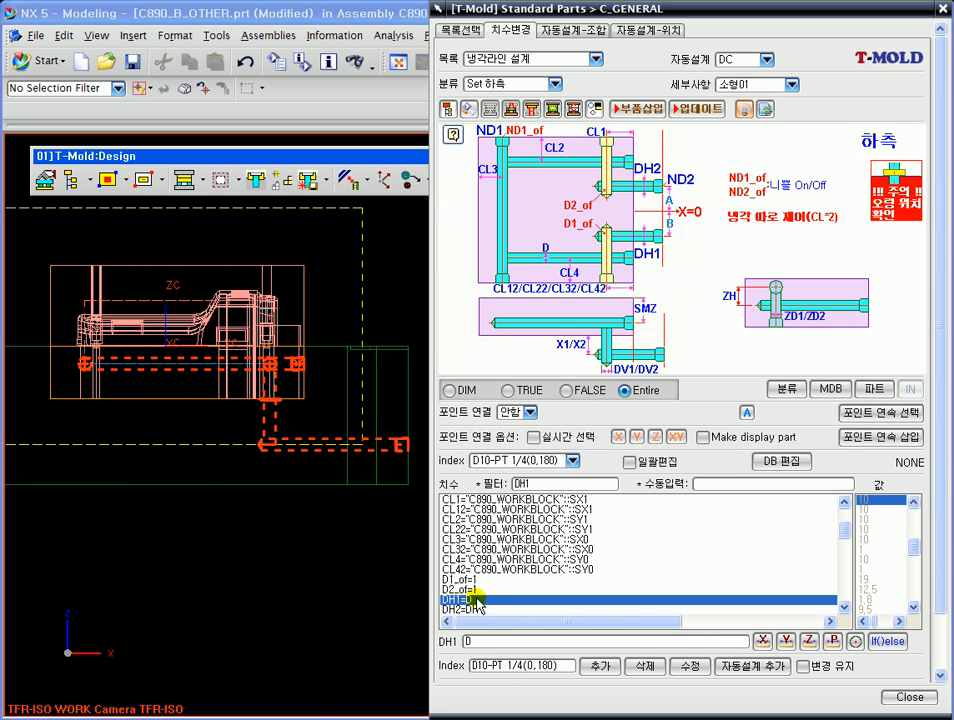
scroll(845, 535, "down", 1)
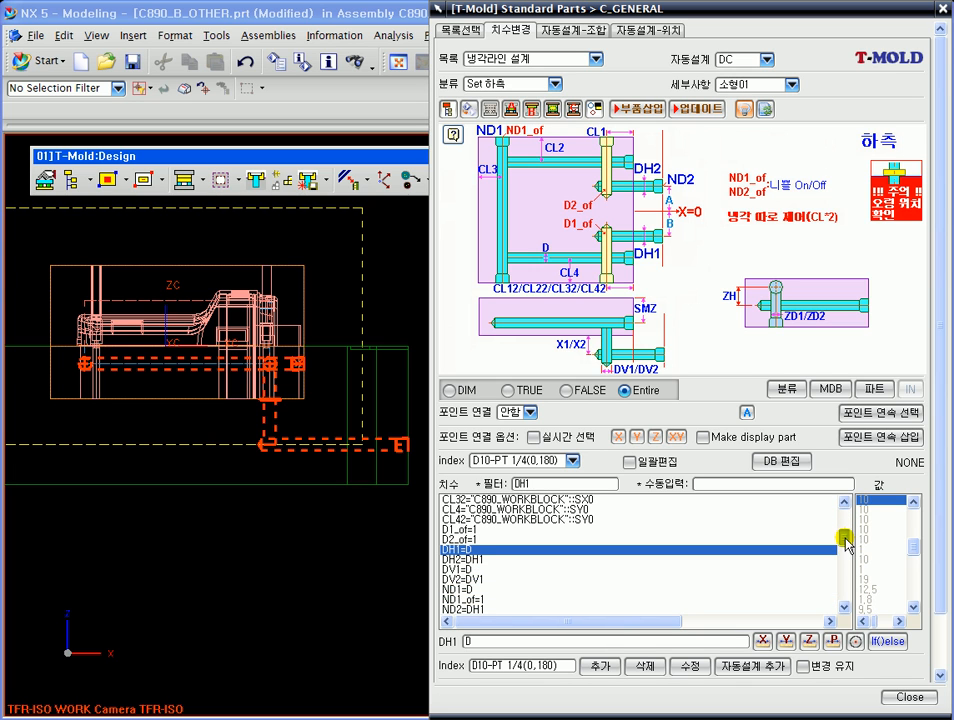
scroll(845, 540, "down", 1)
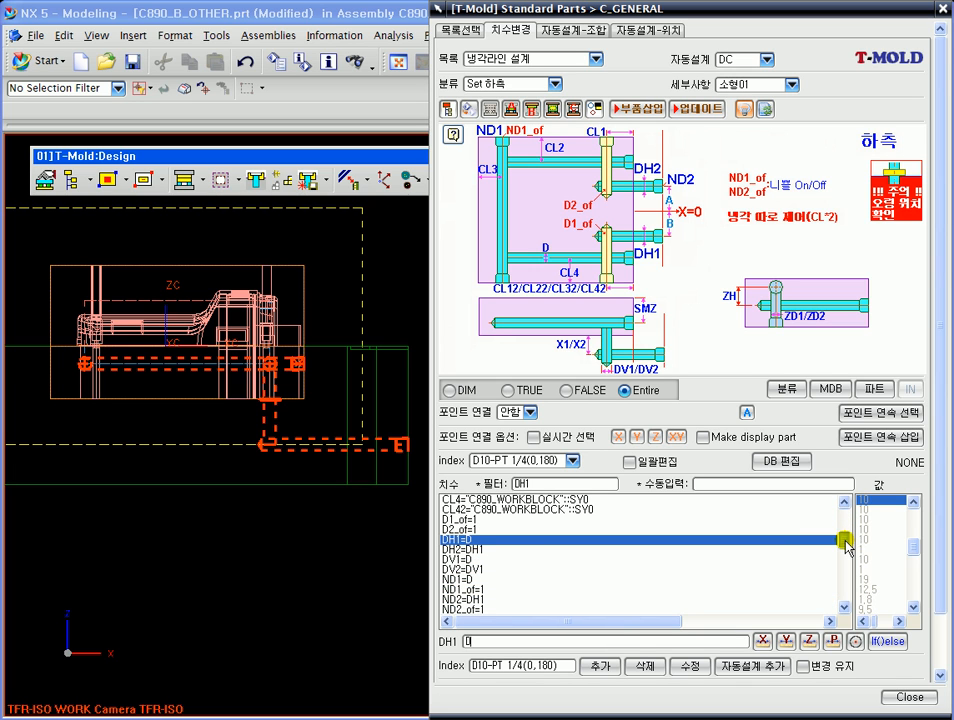
left_click(470, 560)
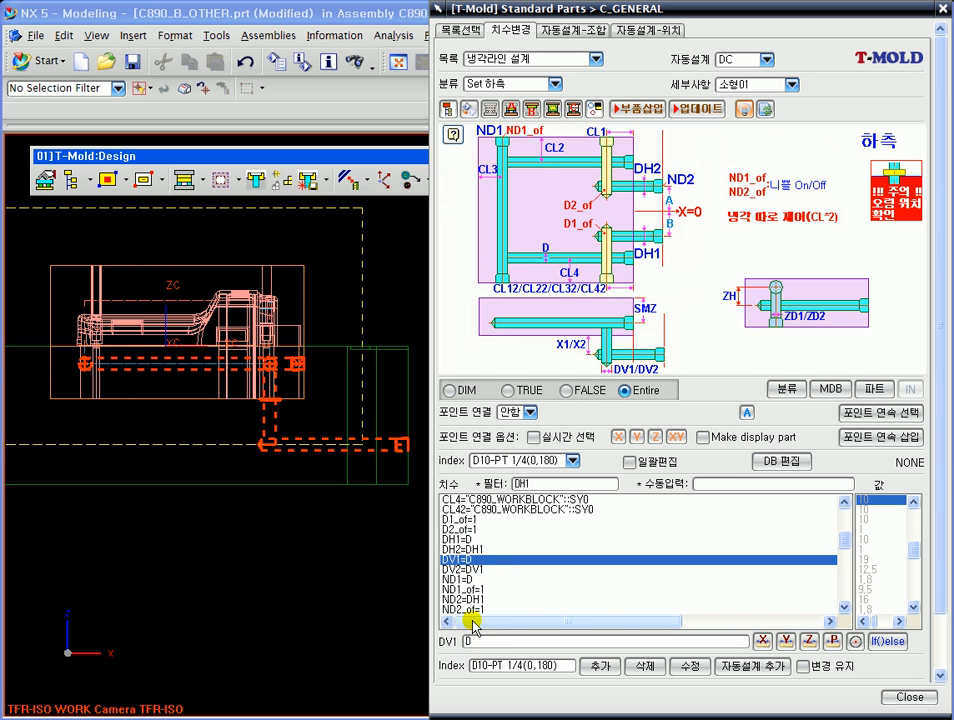
type("2")
key("Return")
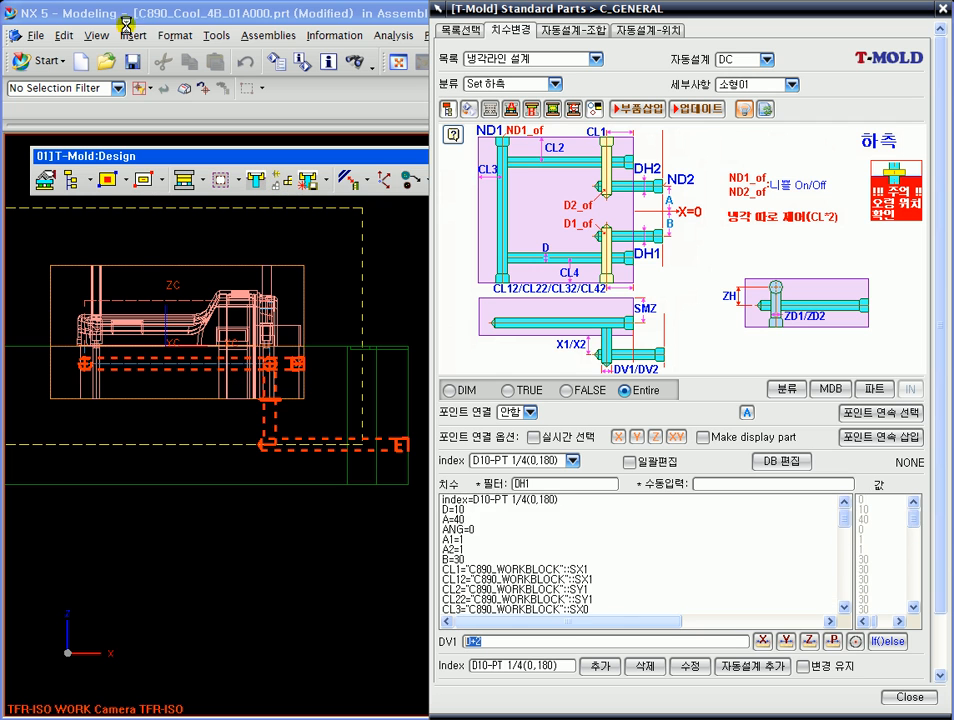
scroll(385, 472, "up", 2)
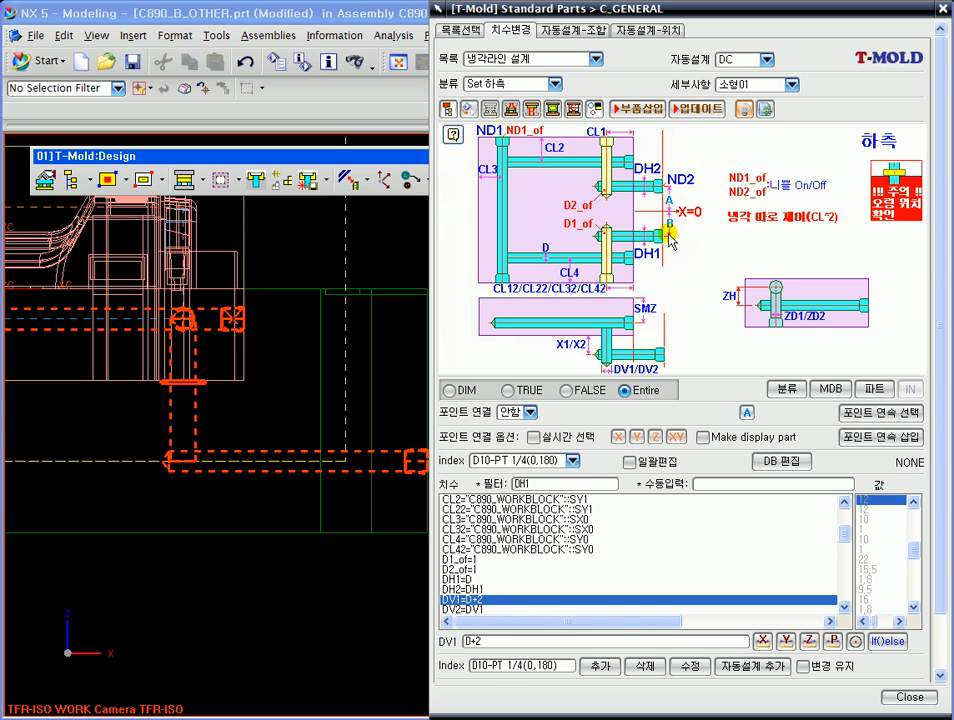
Set the horizontal outlet line diameter DH1 to 11.5 and check the cooling lines from the front and the top.
scroll(845, 538, "down", 1)
left_click_drag(845, 538, 845, 540)
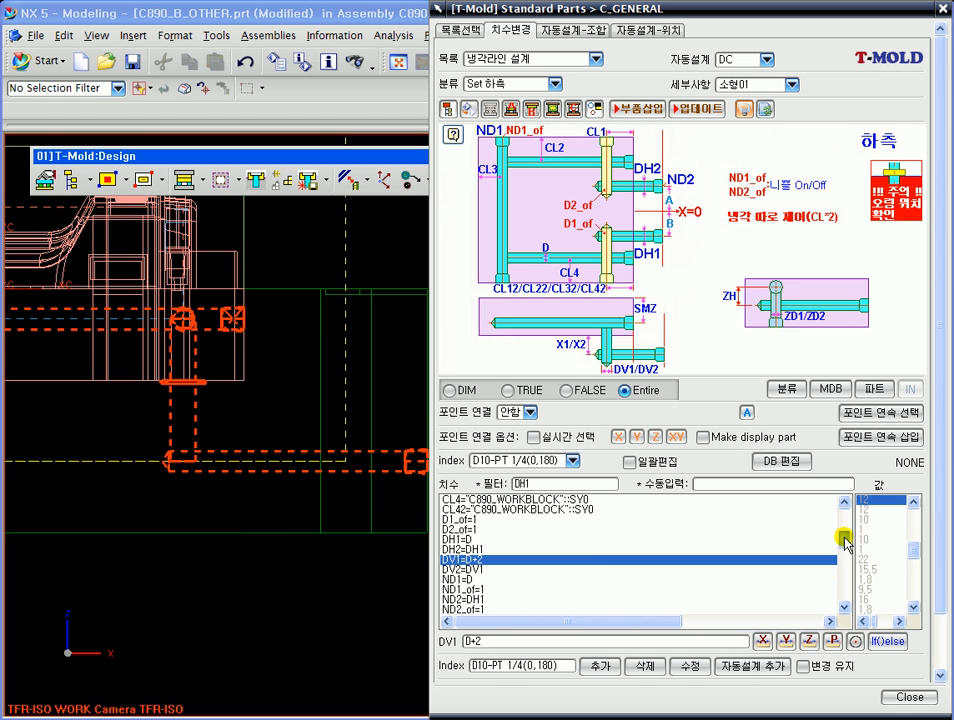
left_click(557, 540)
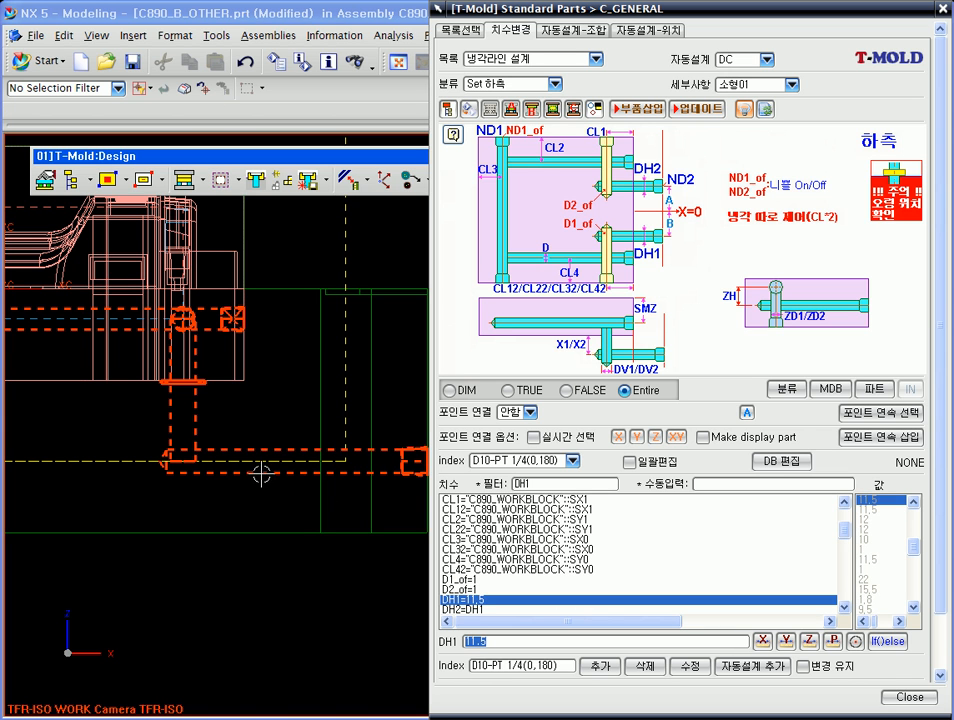
scroll(160, 364, "up", 3)
scroll(160, 364, "down", 4)
middle_click_drag(266, 422, 394, 463, "shift")
scroll(187, 400, "down", 2)
middle_click_drag(187, 400, 342, 352)
key("F8")
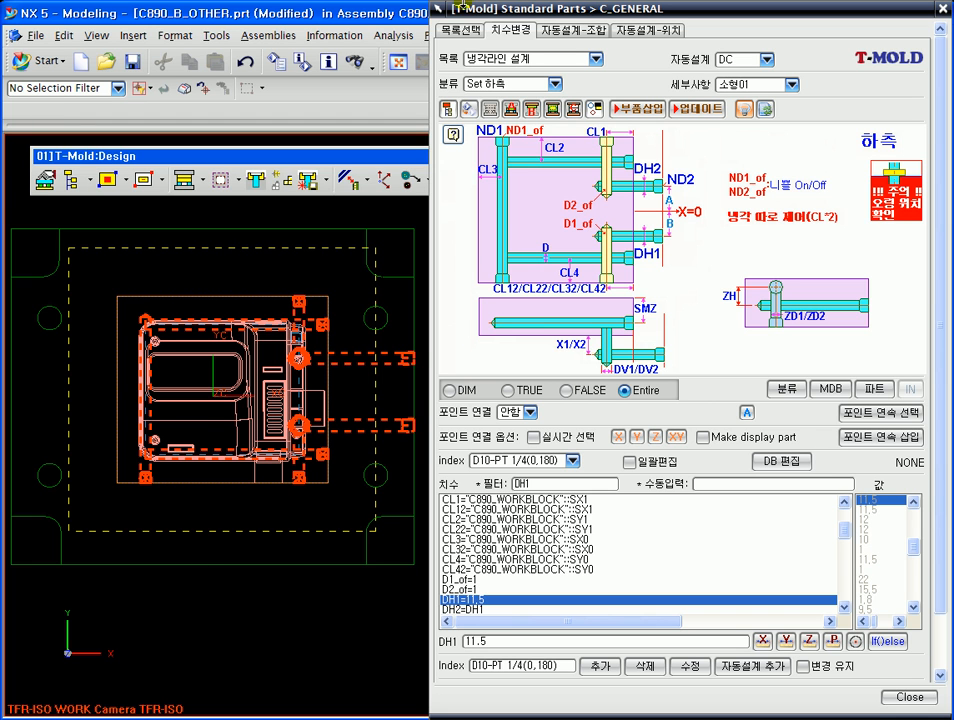
Return to the parts list settings and rotate the cooling set 90 degrees about the Z axis.
left_click(466, 32)
left_click_drag(518, 14, 530, 10)
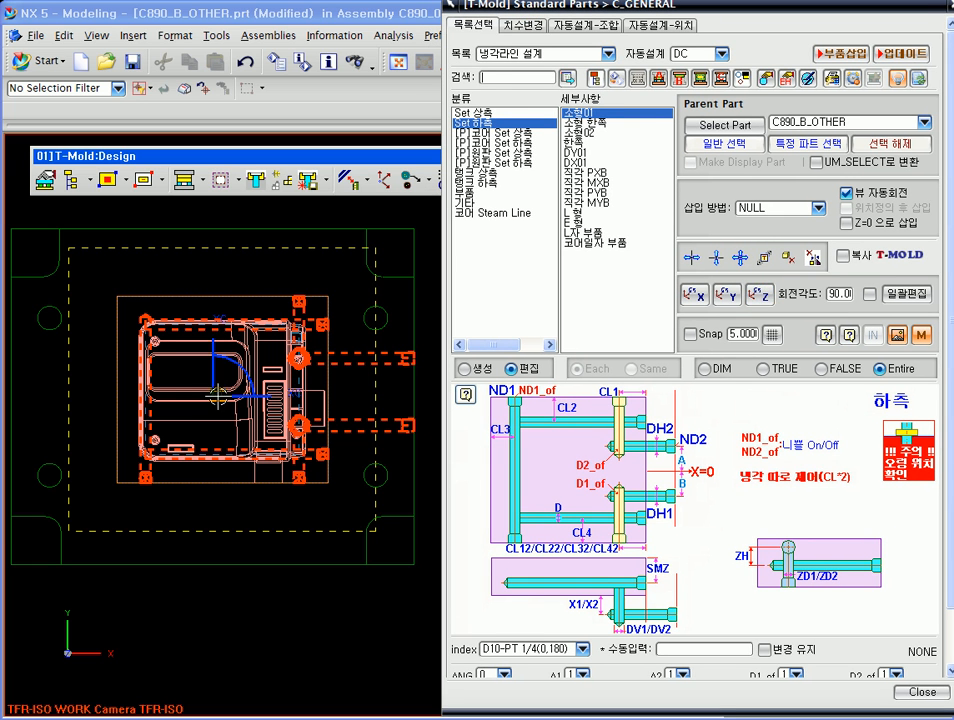
left_click(762, 296)
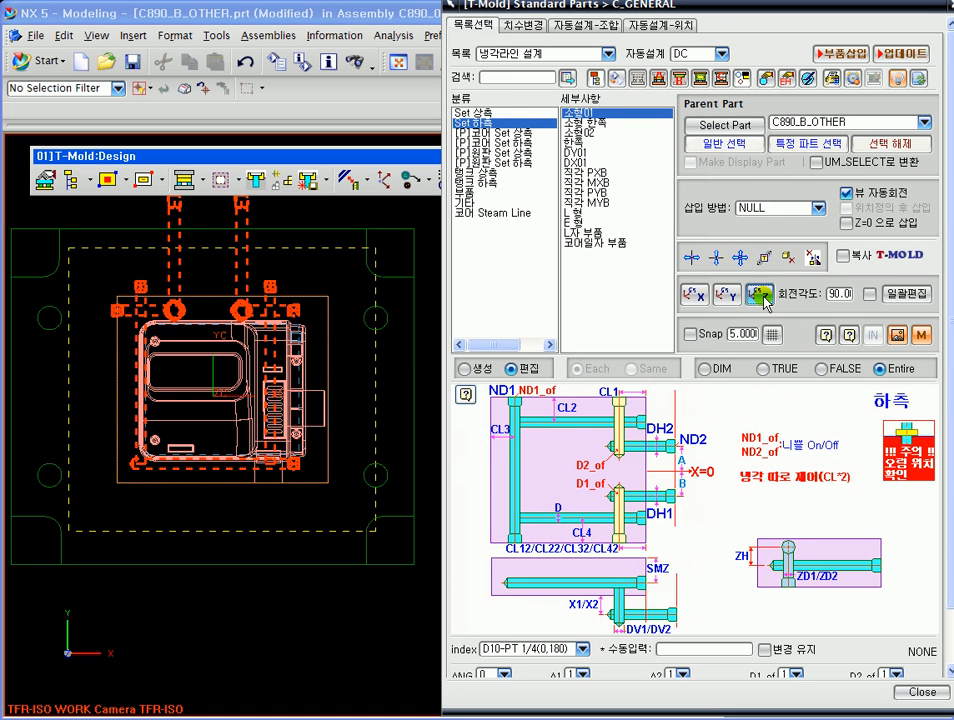
scroll(319, 472, "up", 4)
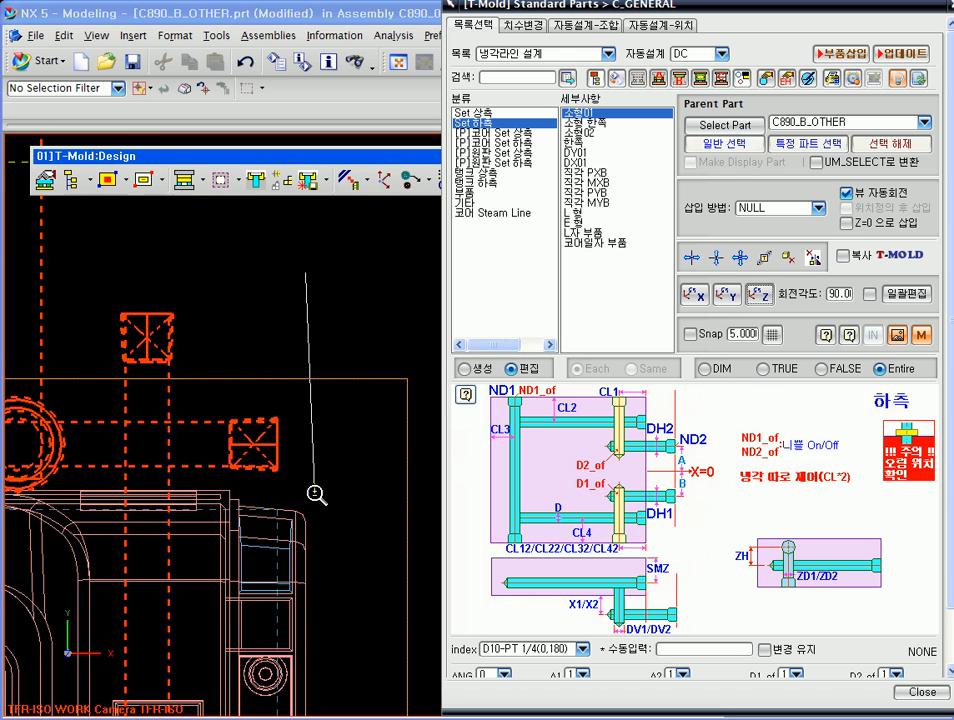
middle_click_drag(319, 472, 319, 258, "ctrl")
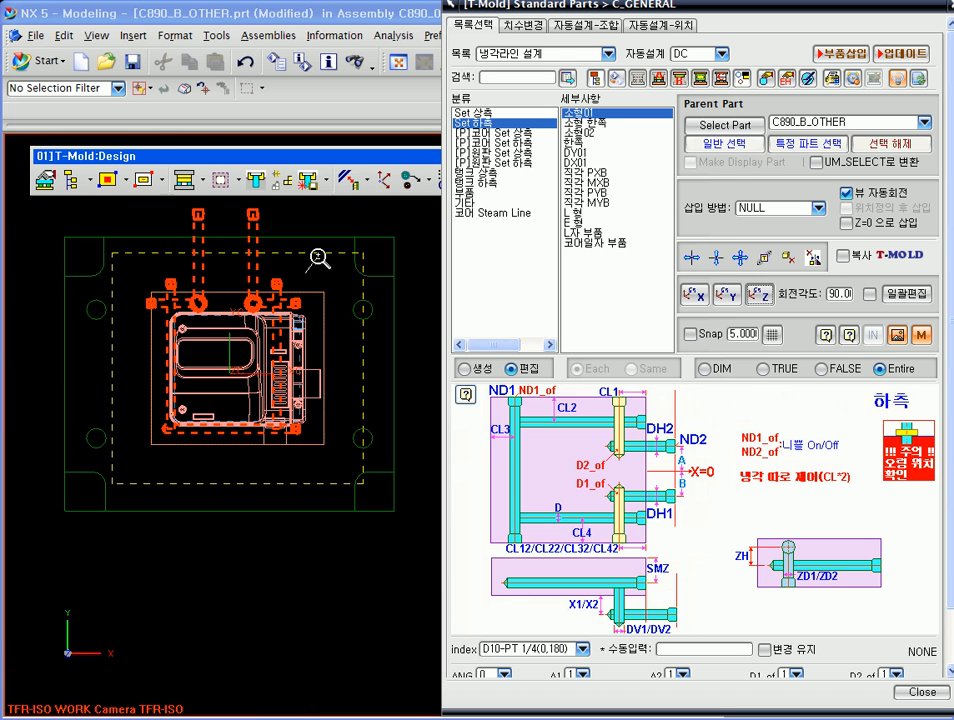
middle_click_drag(276, 304, 296, 334, "shift")
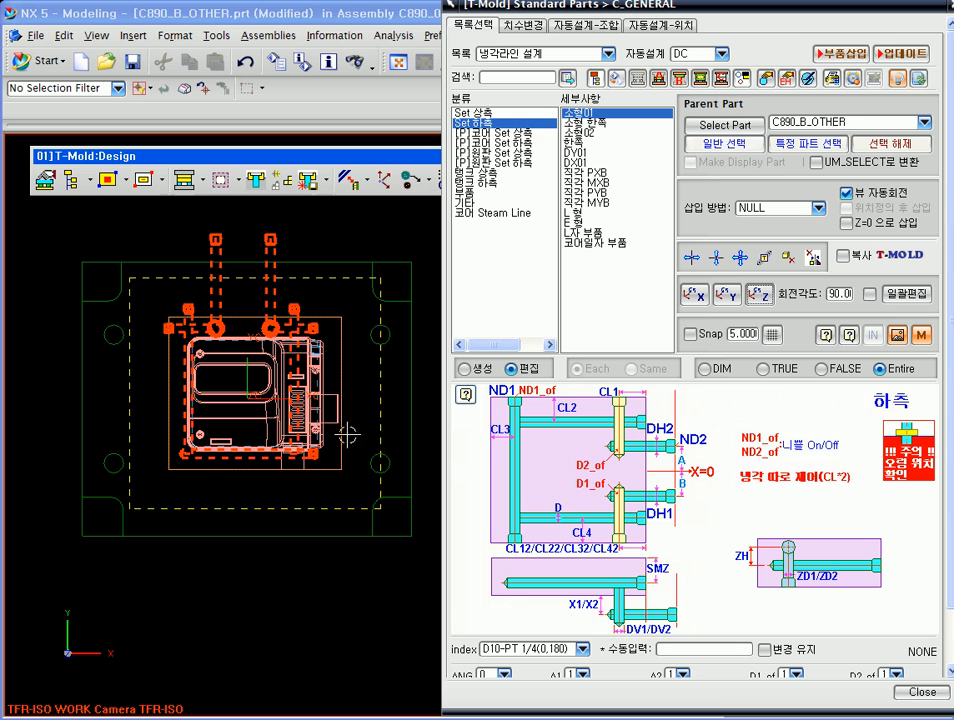
Rotate the cooling set three more times by 90 degrees about Z to bring it back to its original orientation.
left_click(759, 294)
left_click(759, 294)
left_click(759, 294)
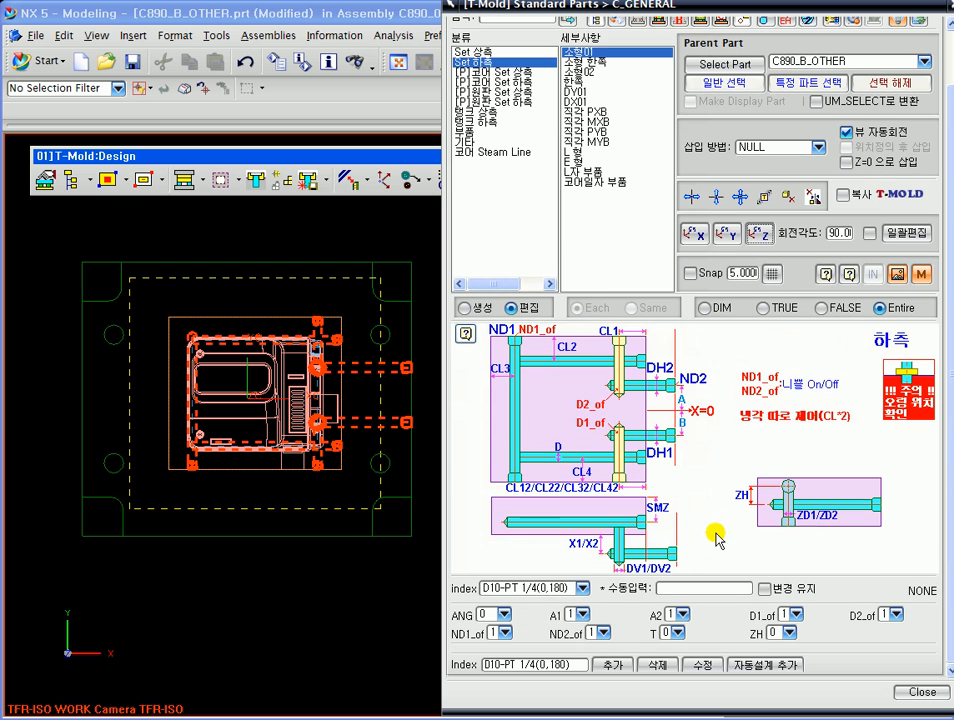
Set the cooling set's ANG option to 180 and check the outlet direction on the mold.
left_click(502, 616)
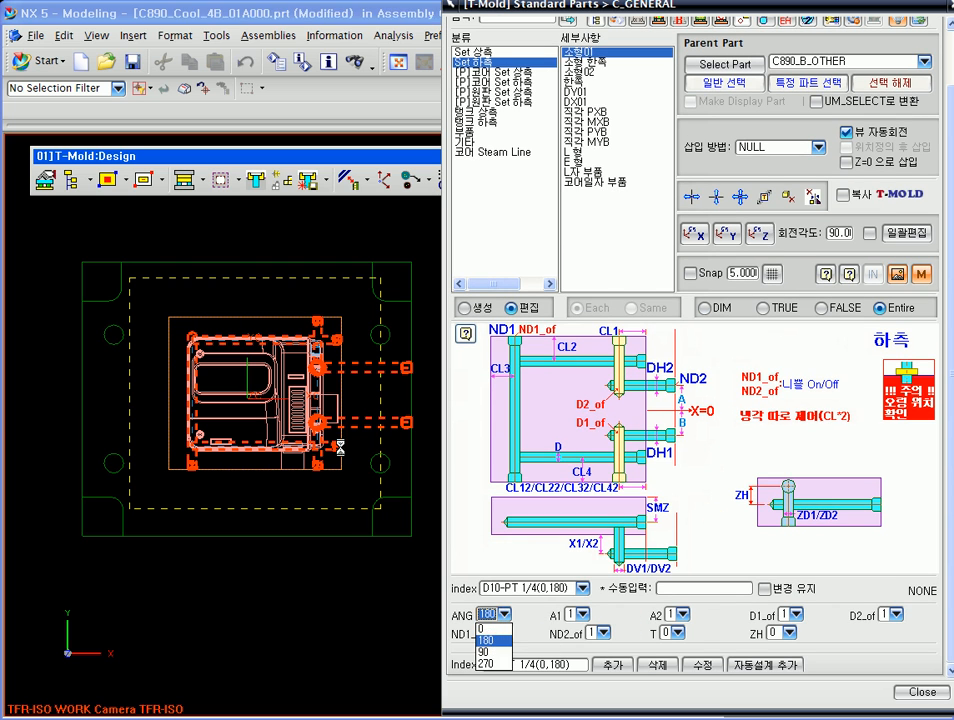
left_click(491, 640)
middle_click_drag(318, 308, 286, 335, "ctrl")
mouse_move(155, 321)
middle_mouse_down("ctrl")
mouse_move(177, 494)
mouse_move(181, 341)
mouse_move(172, 312)
middle_mouse_up("ctrl")
middle_click_drag(22, 272, 85, 377, "ctrl")
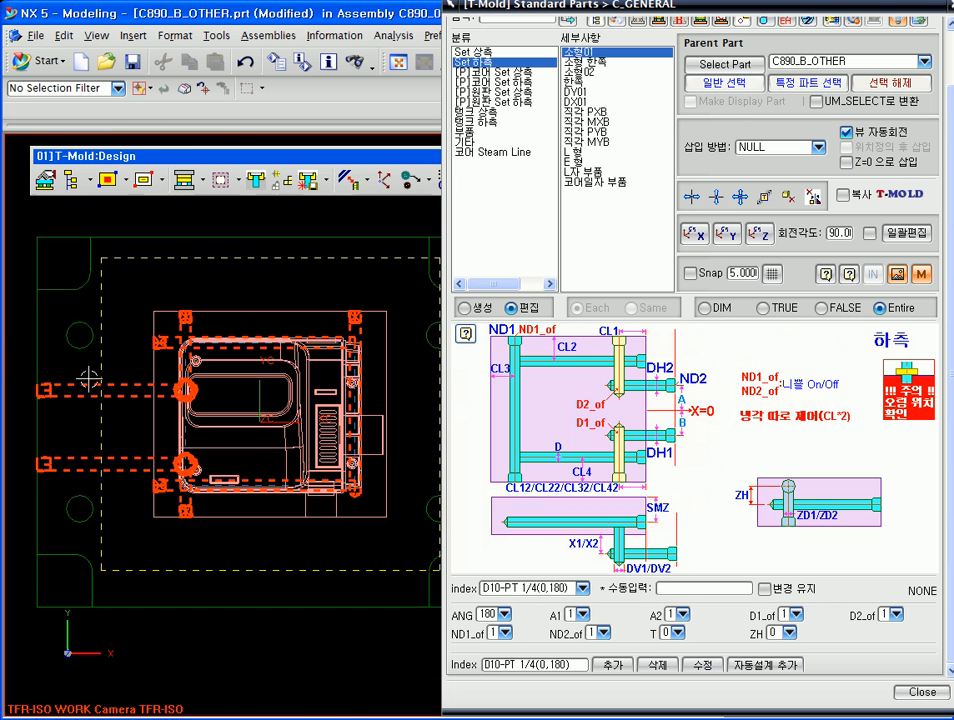
middle_click_drag(224, 503, 233, 462, "shift")
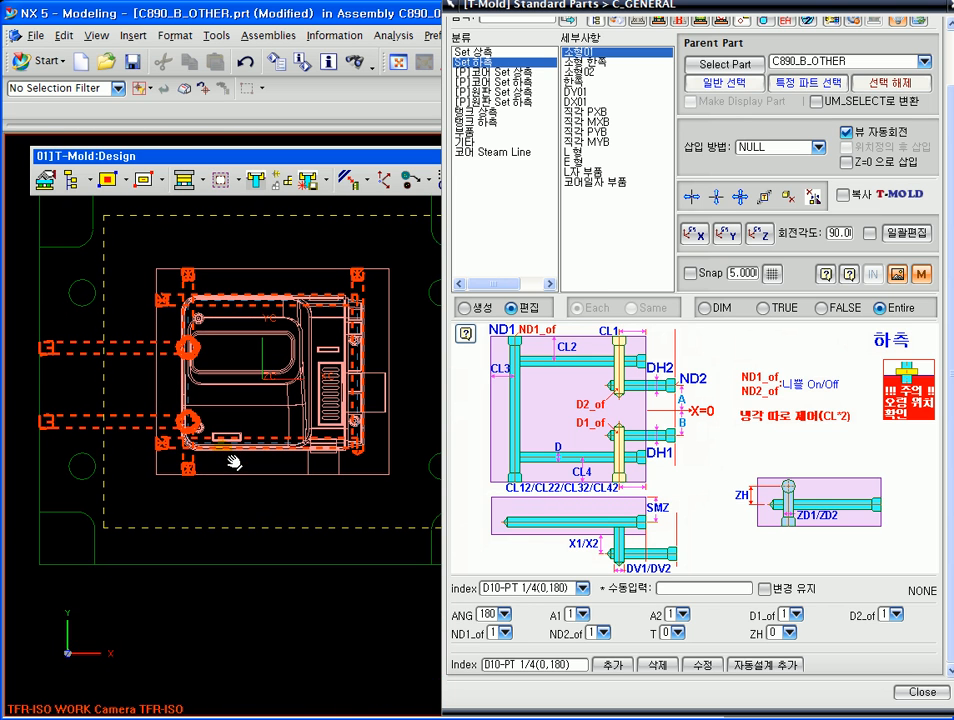
Change the cooling set's ANG option to 90 and check the outlet direction from the top.
left_click(504, 615)
left_click(496, 652)
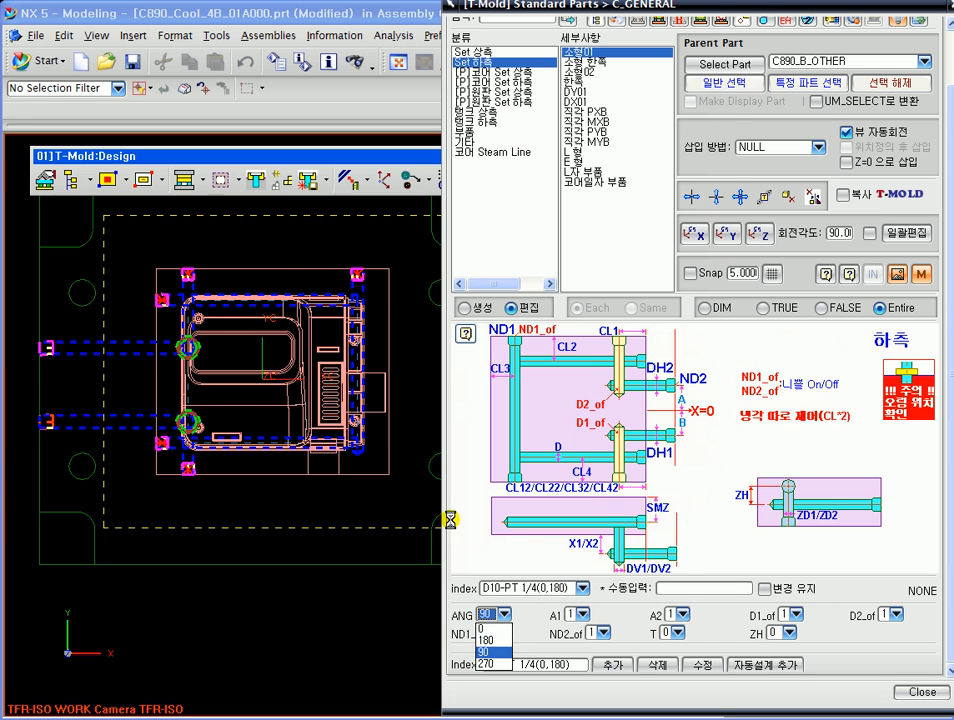
middle_click_drag(335, 308, 318, 406, "shift")
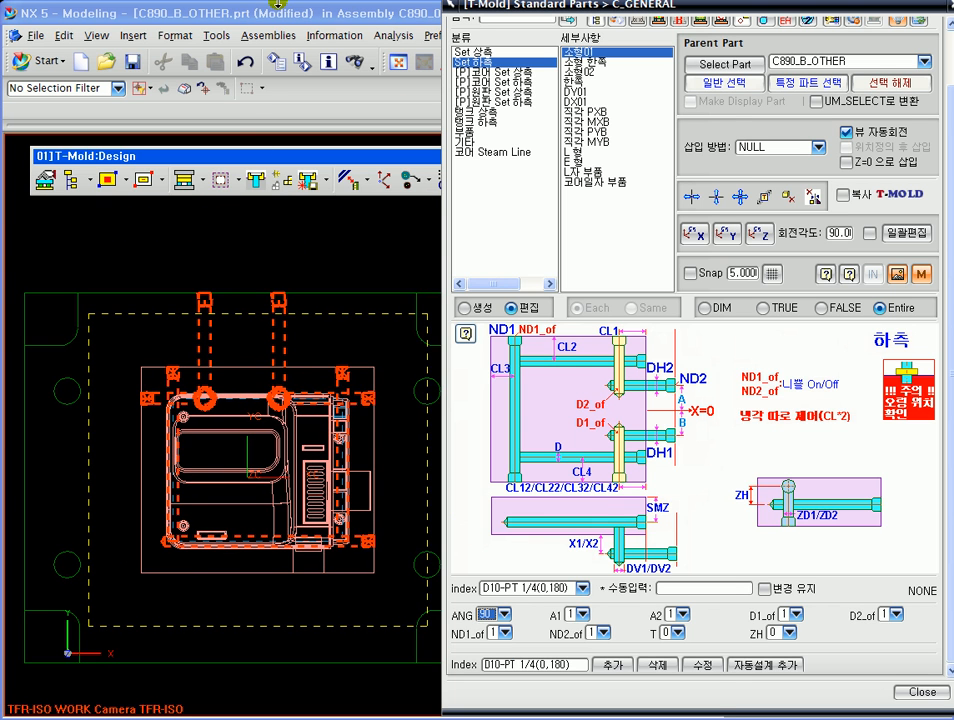
middle_click_drag(265, 501, 262, 443, "shift")
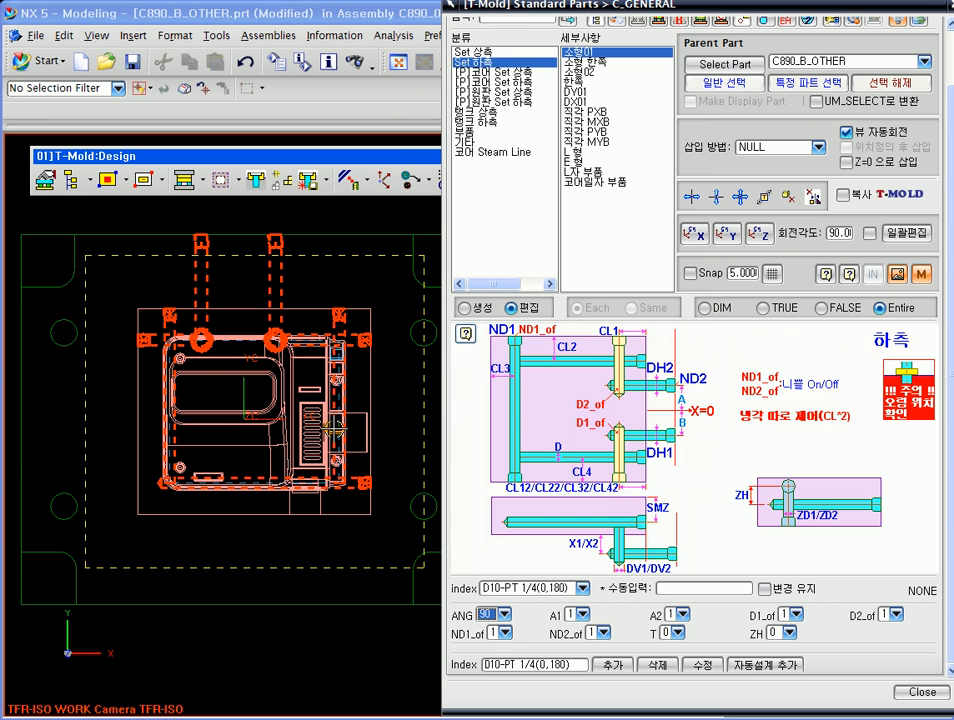
Switch the cooling set's index to D10-PT 1/4(90) and inspect the position of the two outlet lines.
left_click(532, 590)
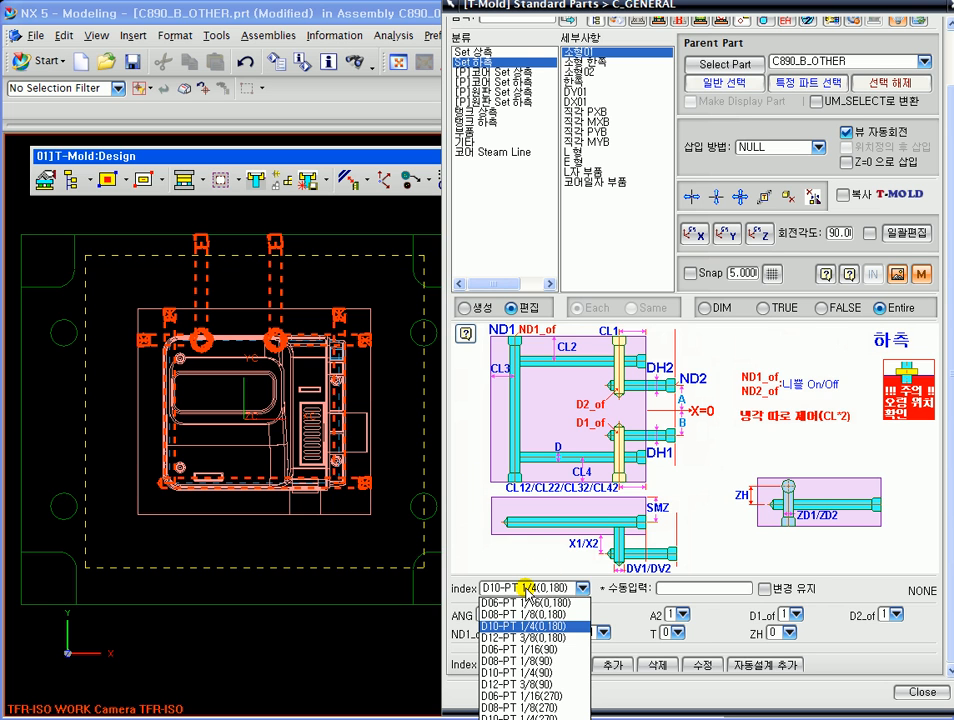
left_click(508, 673)
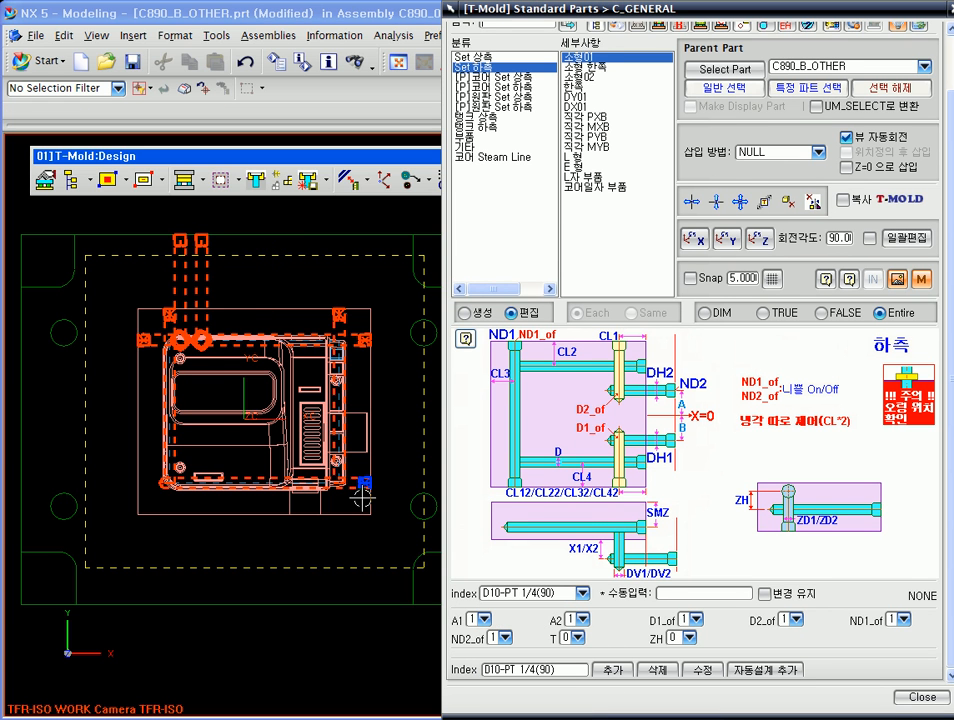
scroll(181, 262, "up", 3)
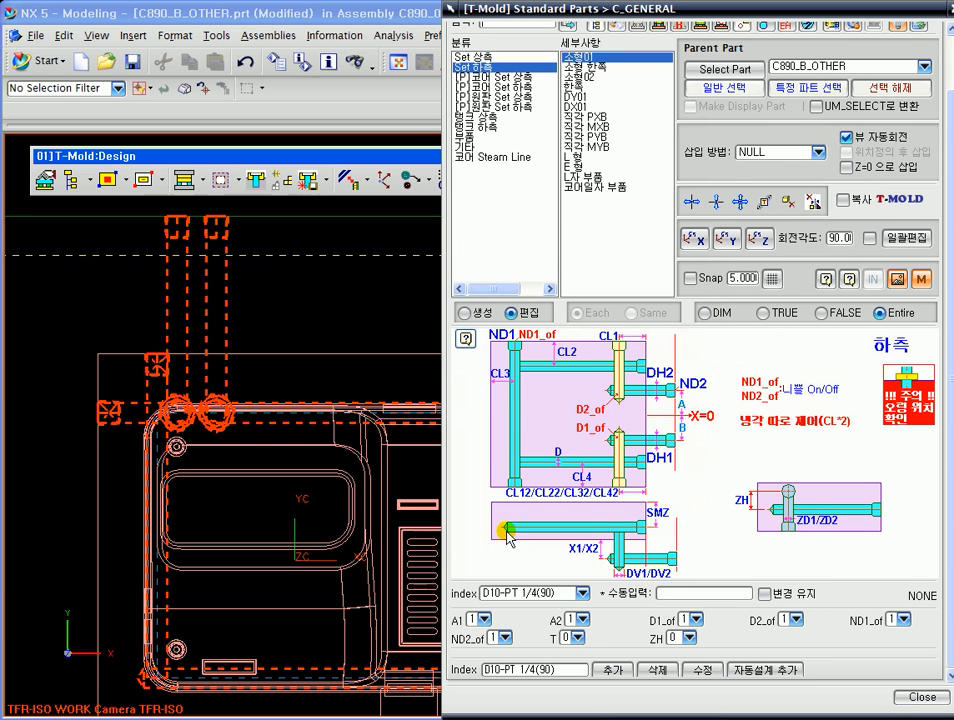
scroll(220, 480, "down", 3)
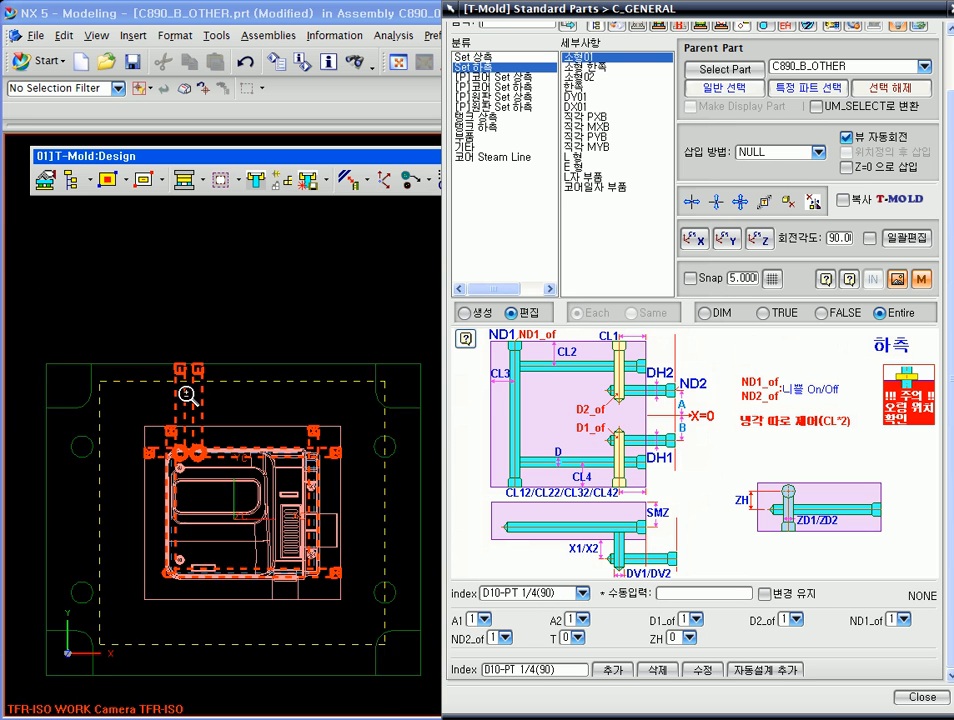
middle_click_drag(336, 487, 330, 409, "shift")
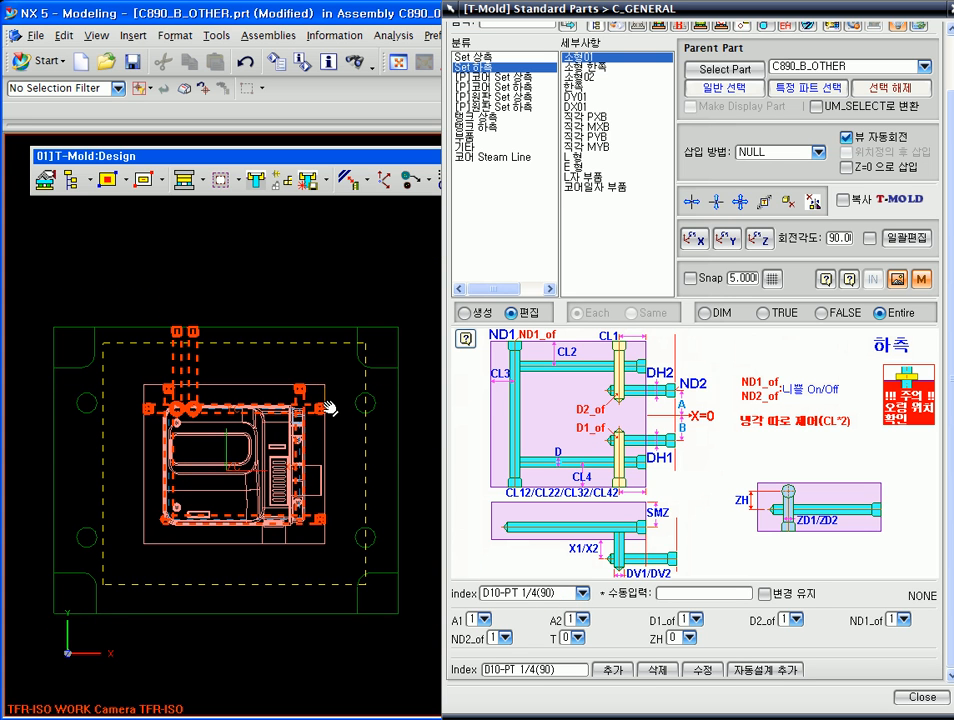
Open the cooling set's dimension list and examine the O-ring expressions together with the vertical lines' O-rings in the front view.
left_click(707, 354)
scroll(706, 354, "up", 2)
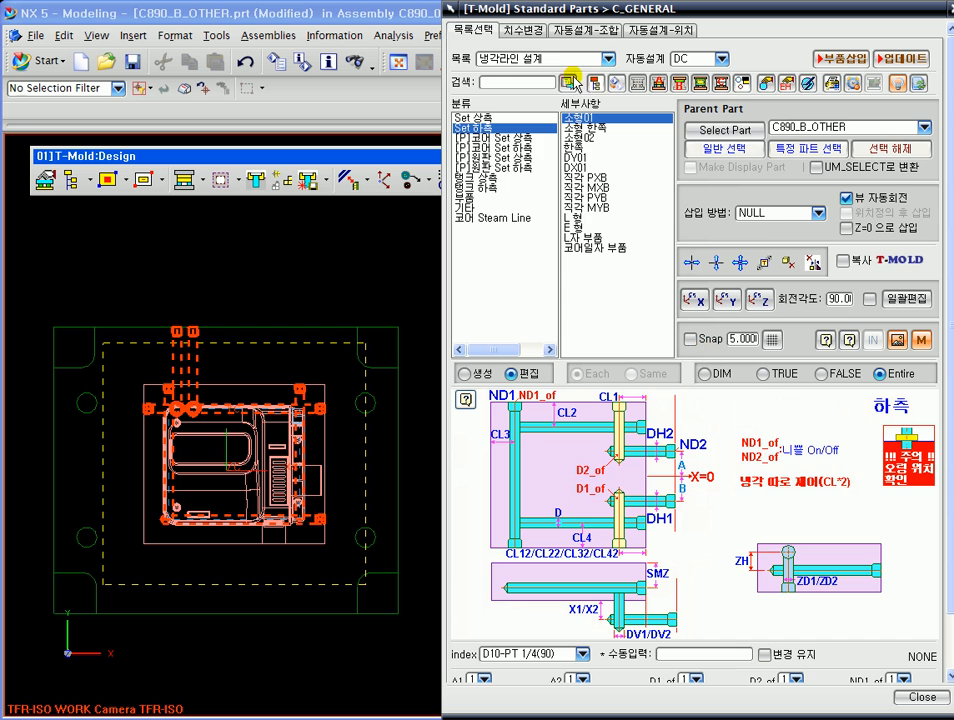
left_click(505, 30)
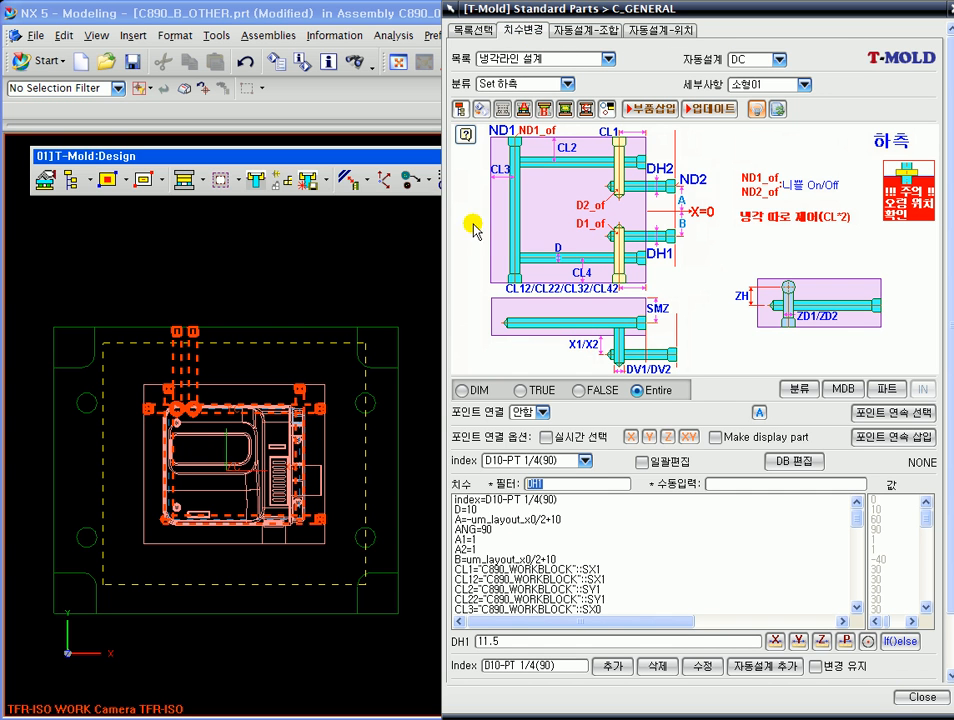
middle_click_drag(274, 431, 233, 353)
scroll(233, 353, "up", 5)
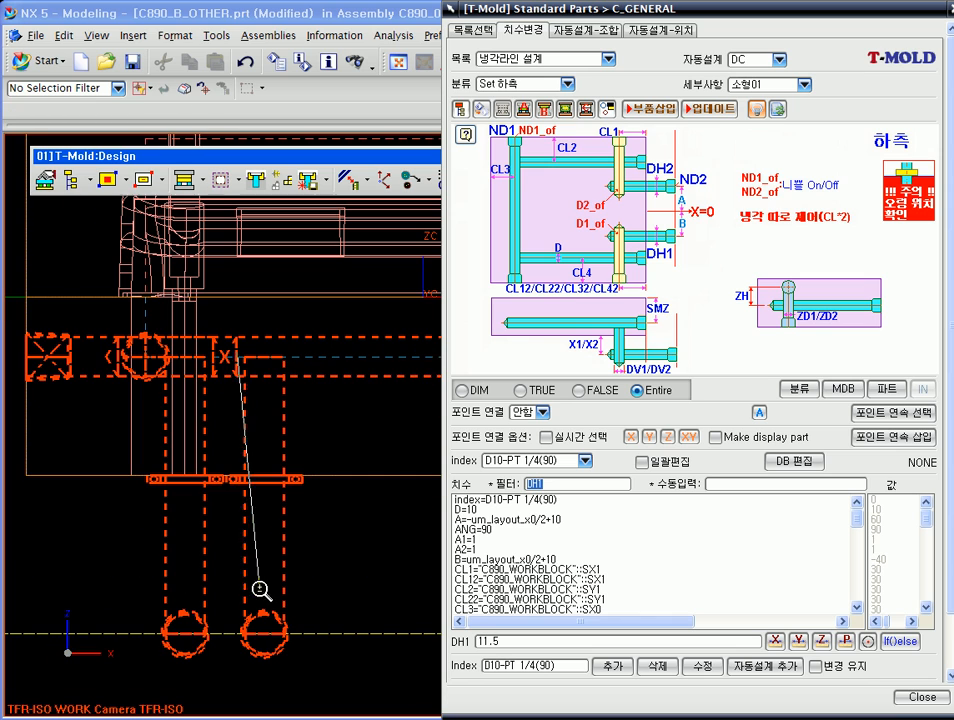
left_click(473, 32)
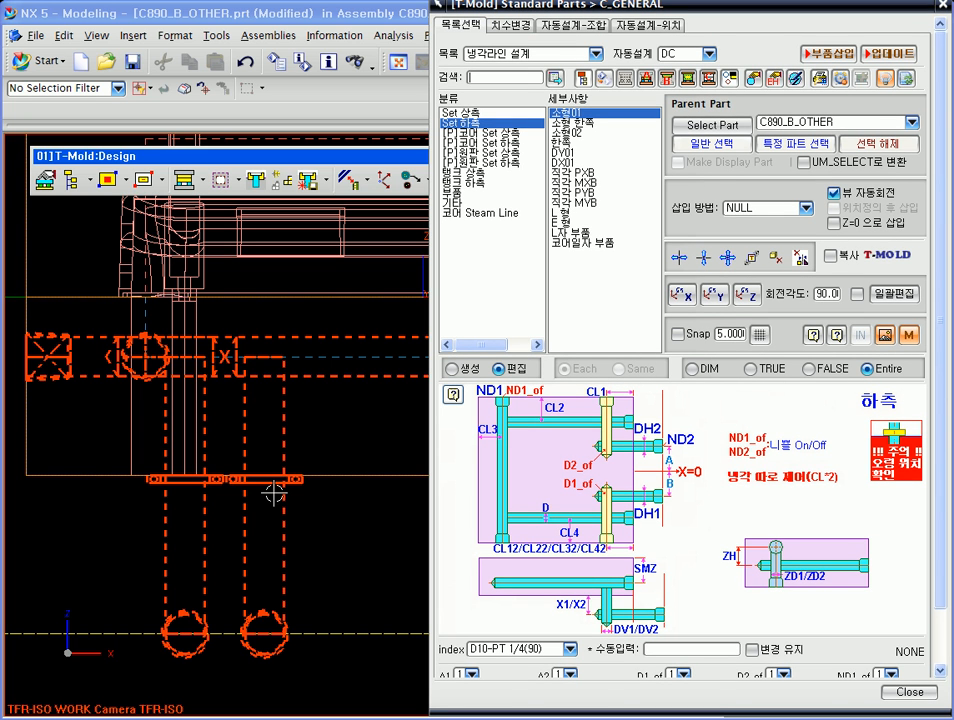
left_click(512, 25)
left_click_drag(537, 8, 569, 8)
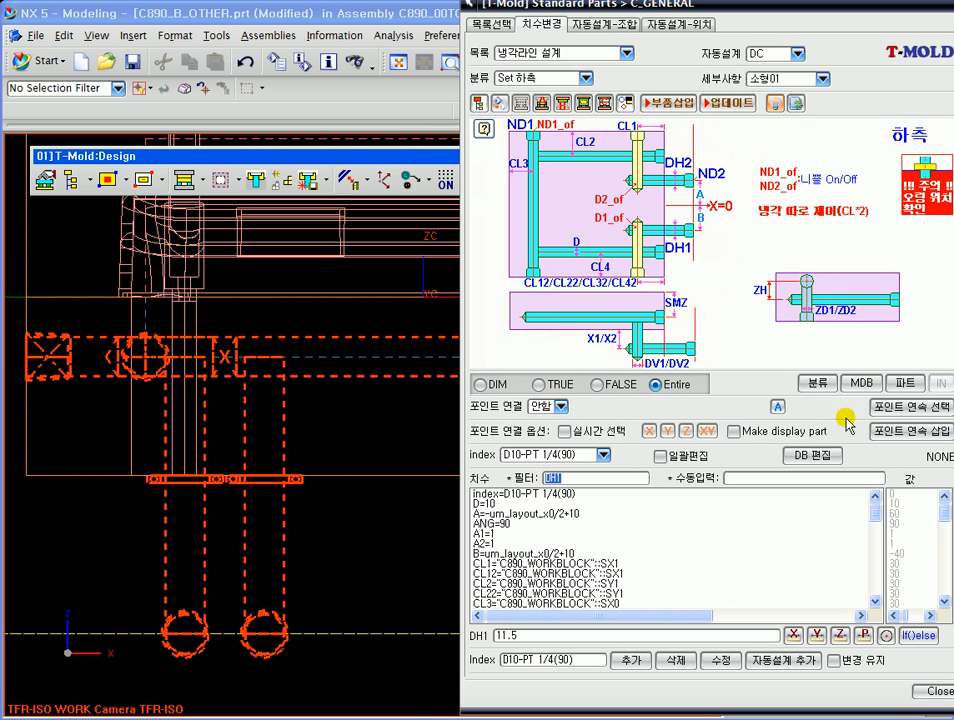
left_click_drag(874, 511, 874, 550)
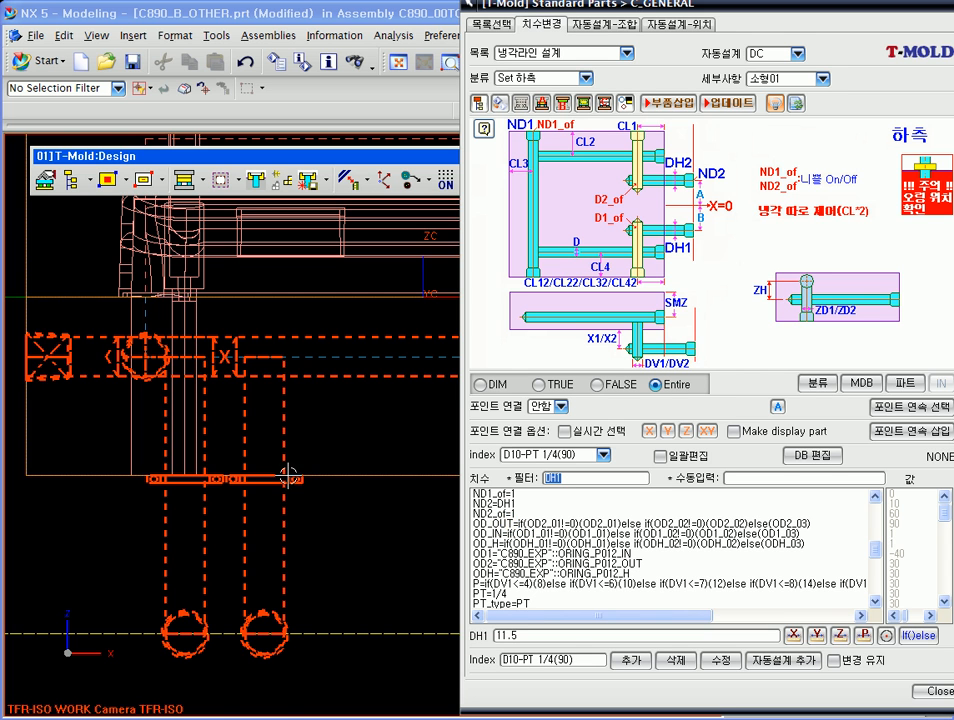
Examine the conditional OD_OUT expression's OD2_01 and OD2_02 terms against the O-rings on the vertical cooling lines.
scroll(291, 477, "up", 3)
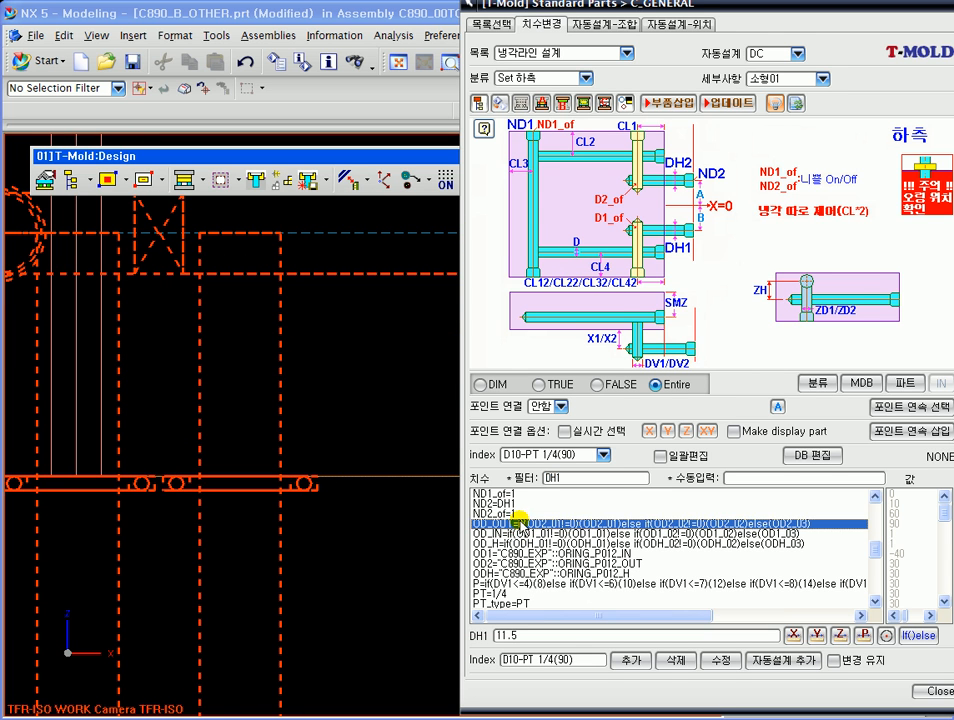
left_click(526, 522)
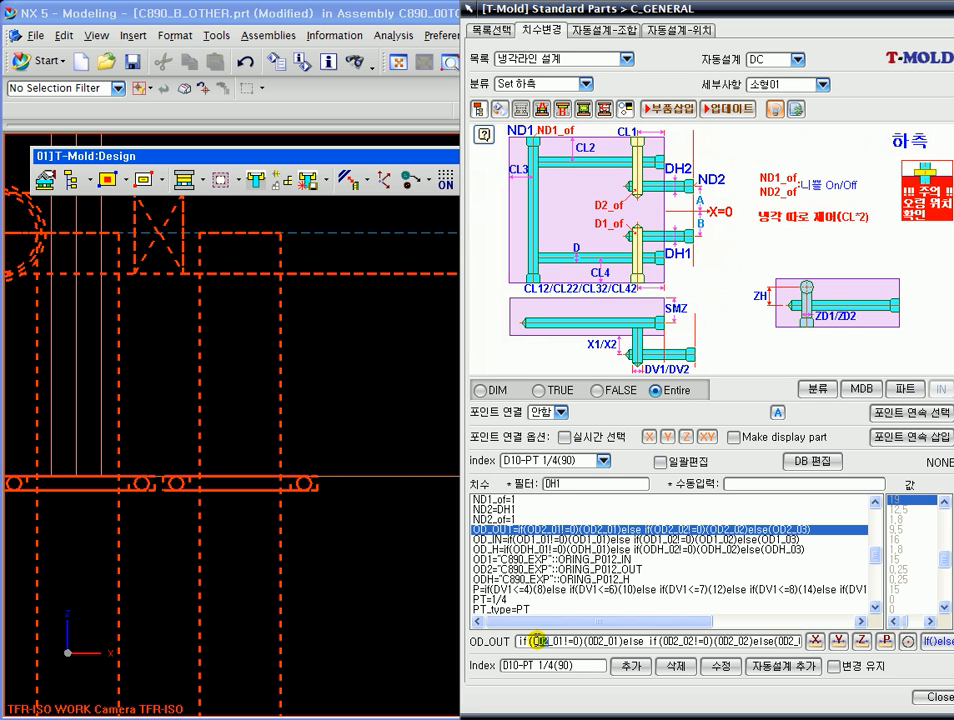
left_click_drag(533, 641, 555, 641)
left_click(565, 640)
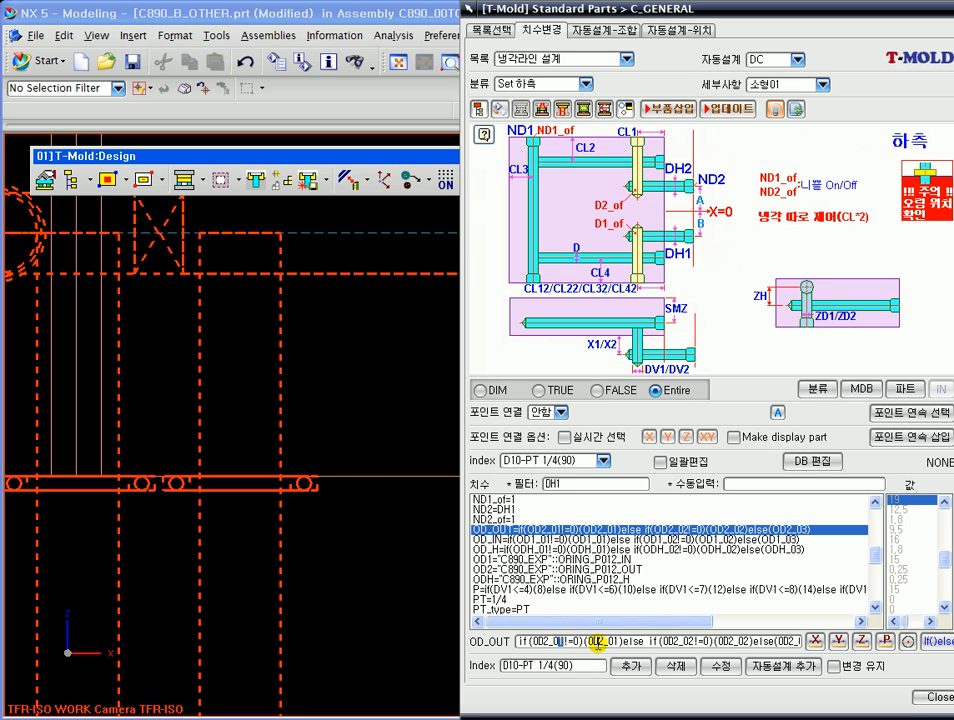
left_click_drag(587, 641, 648, 645)
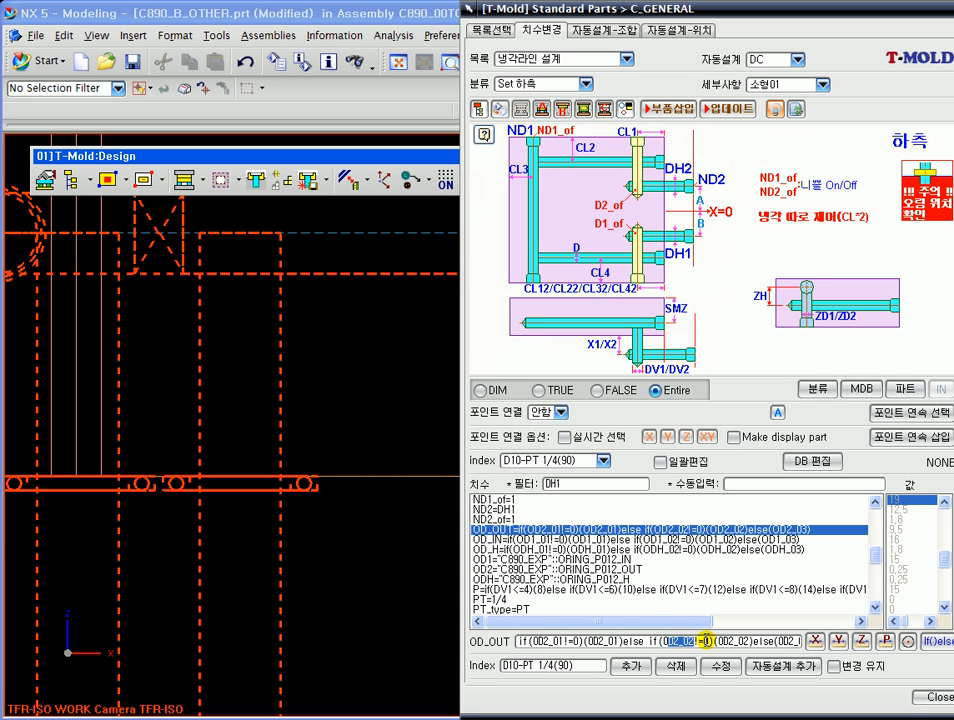
left_click_drag(718, 641, 732, 641)
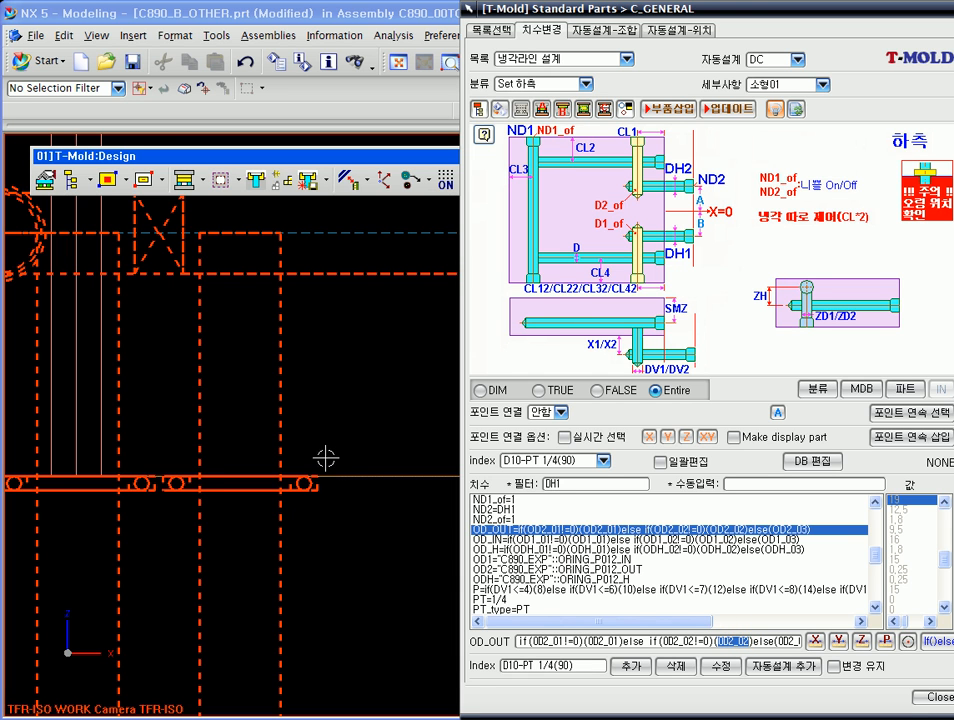
scroll(330, 436, "up", 2)
scroll(335, 480, "down", 2)
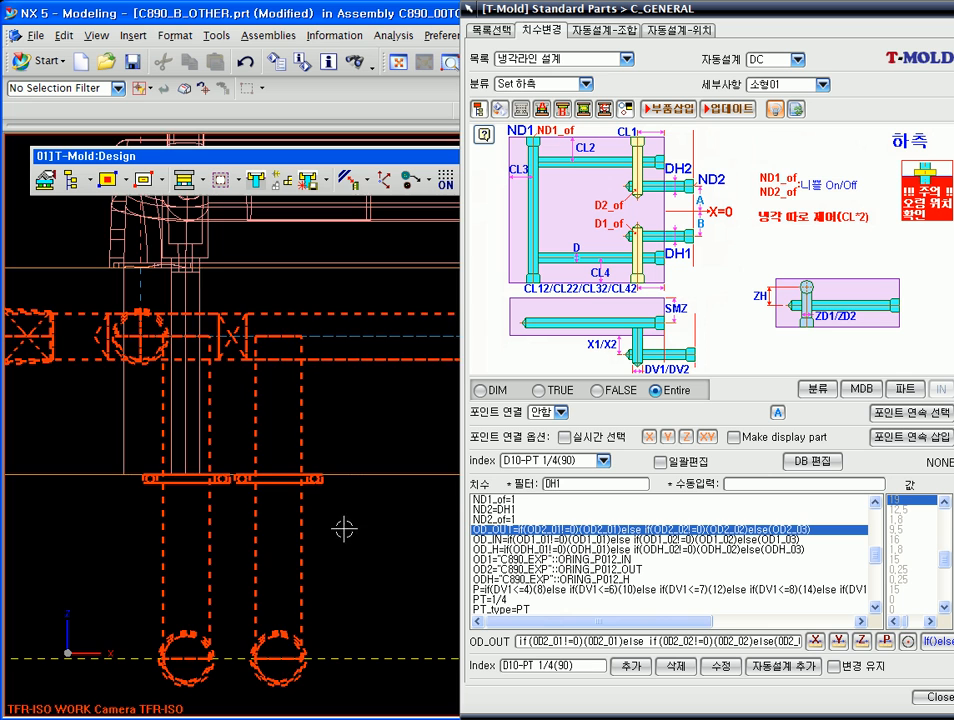
Replace the OD_OUT expression with 20 and return to the cooling set's category and detail selection page.
left_click(519, 530)
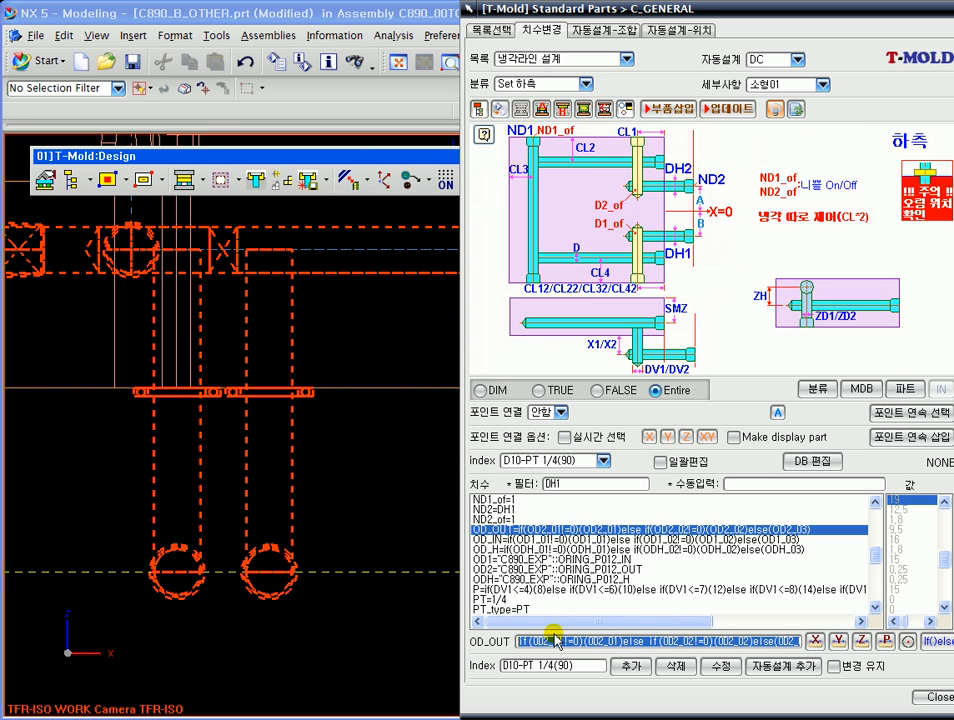
key("Delete")
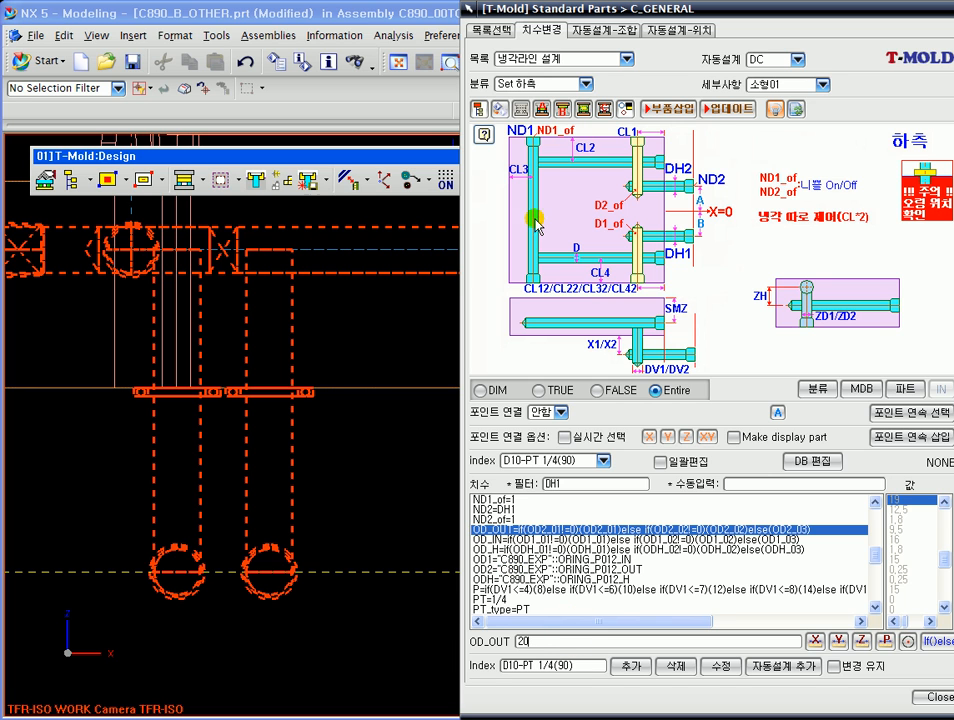
left_click(490, 31)
left_click_drag(490, 10, 467, 17)
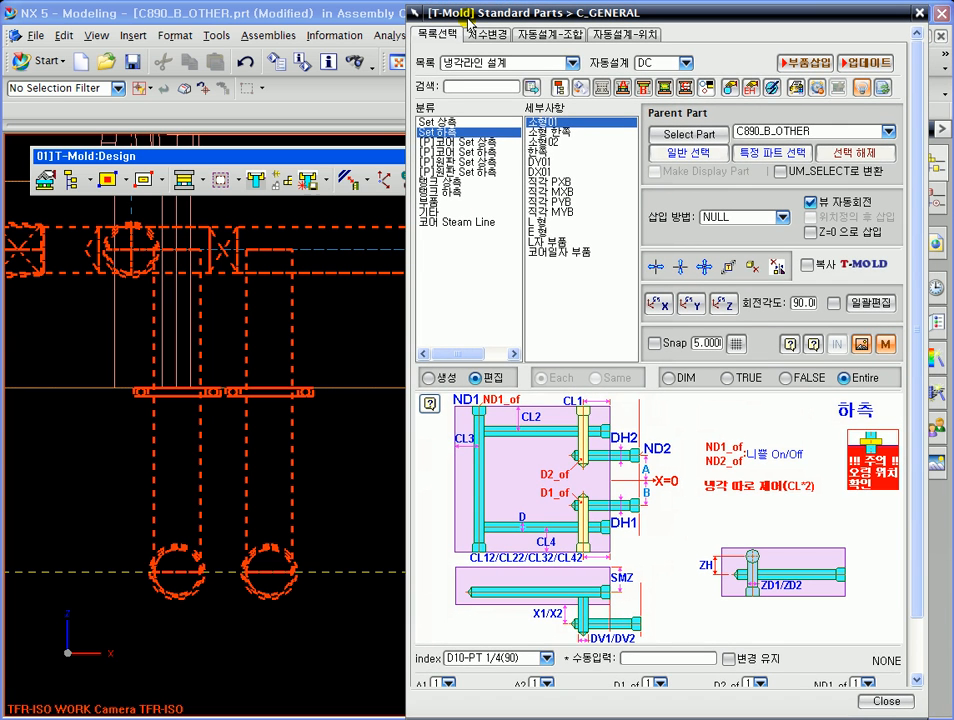